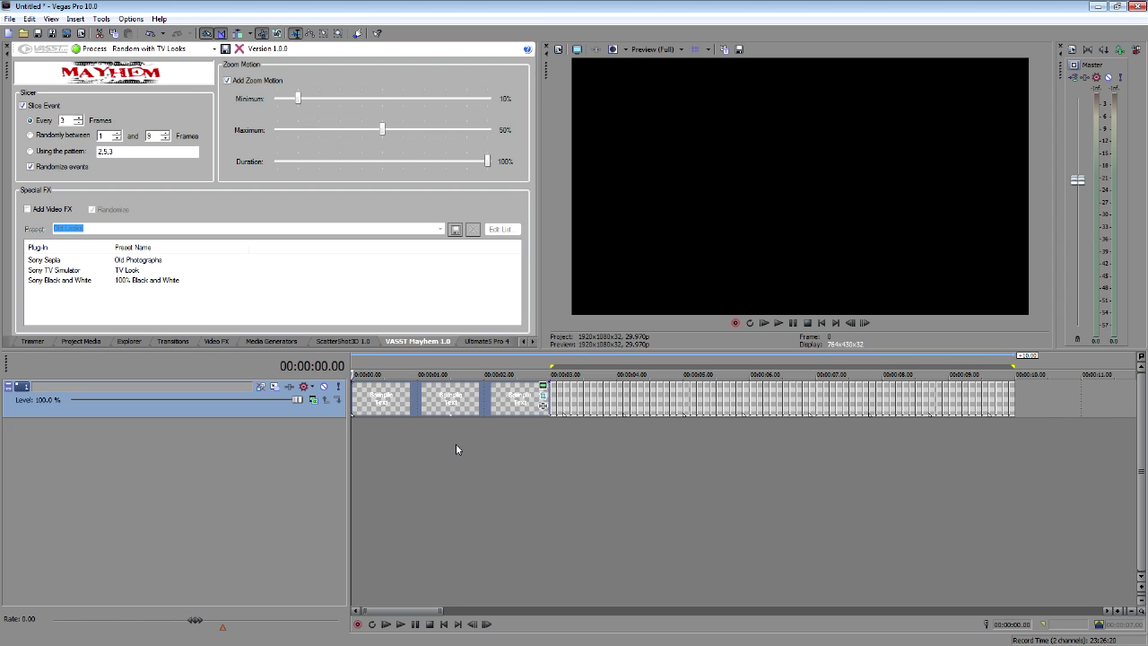
Play back and scrub the sliced Sample Text events, then start a new project.
key(space)
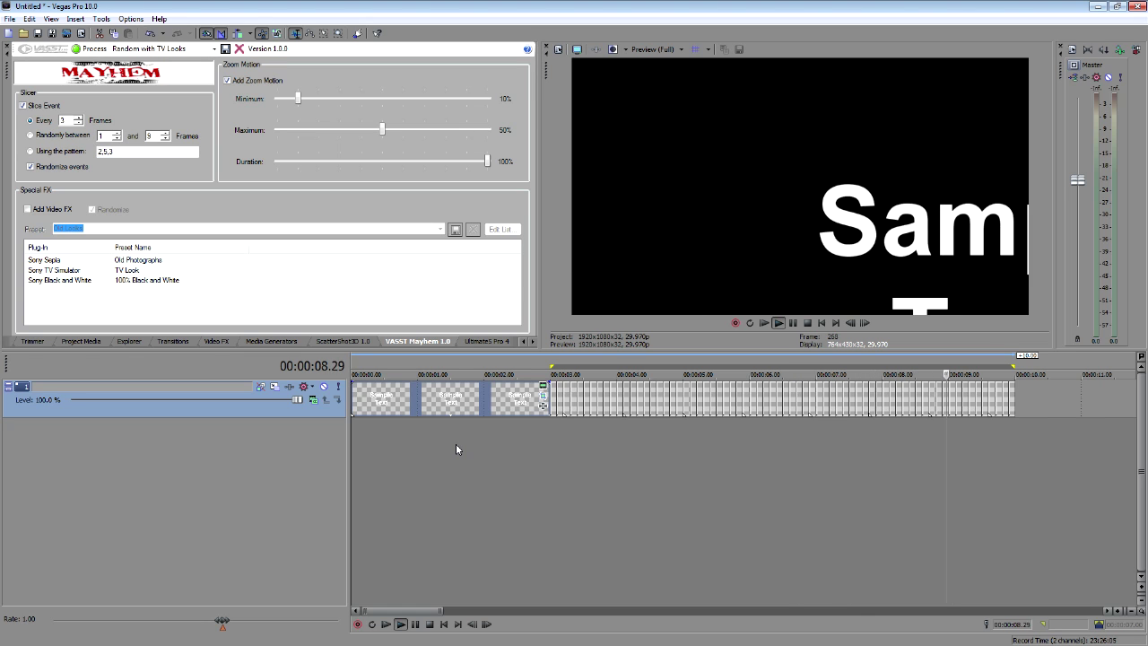
click(595, 427)
drag(596, 428, 571, 493)
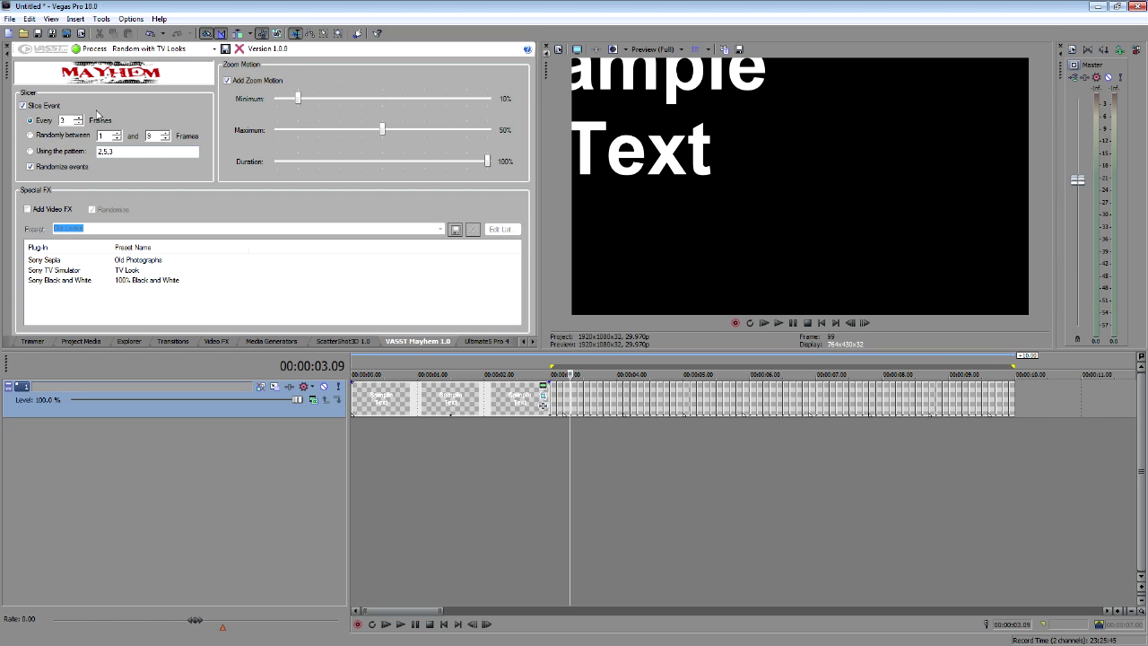
click(8, 33)
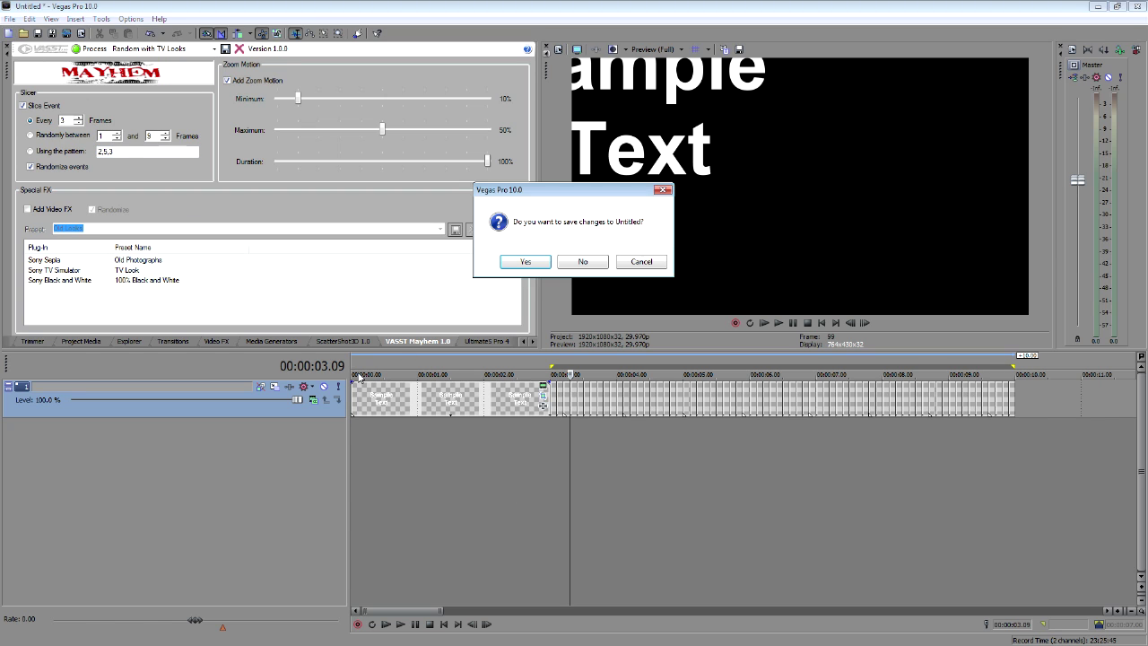
Discard changes, add a Default Text event to the timeline, and change its text to 'Randomizer'.
click(581, 261)
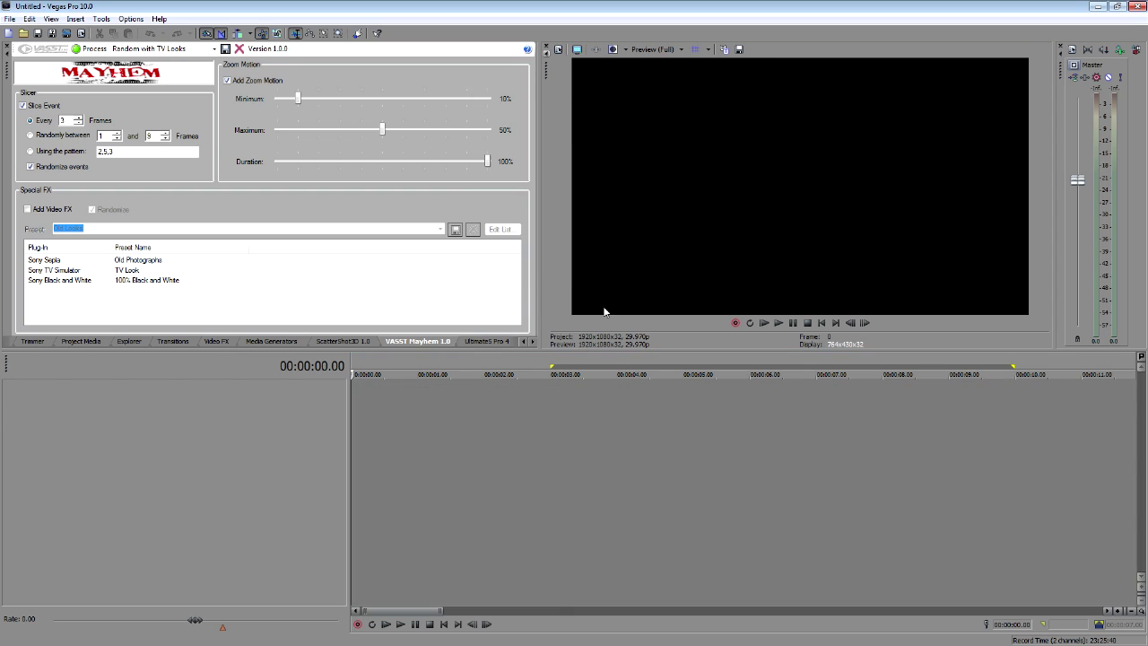
click(272, 341)
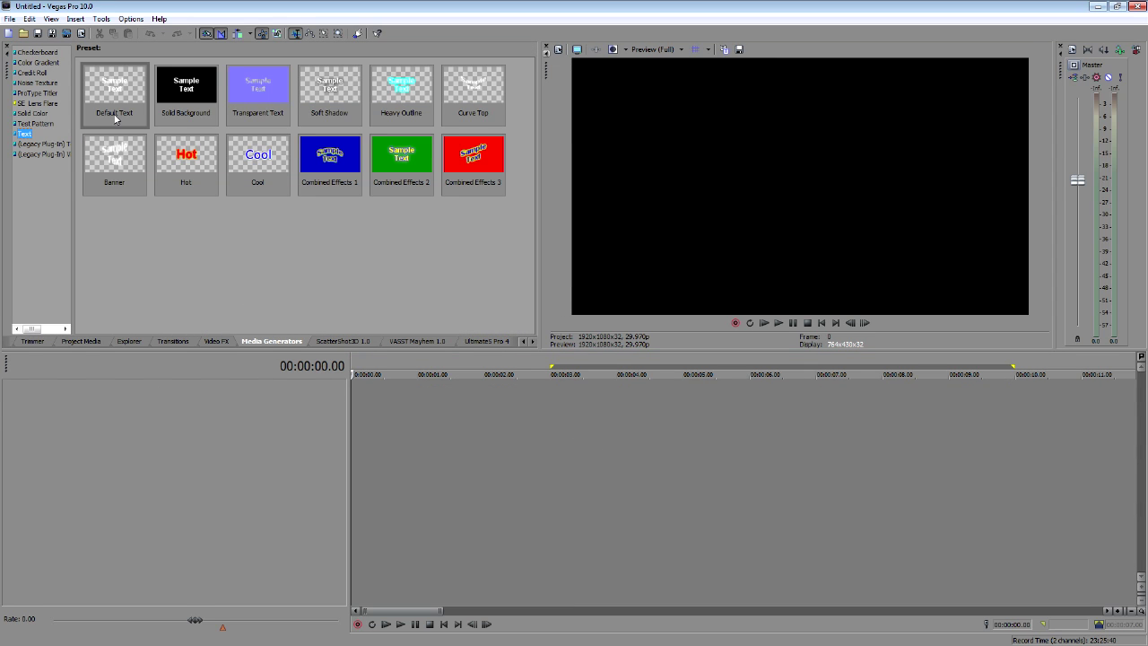
drag(114, 105, 336, 416)
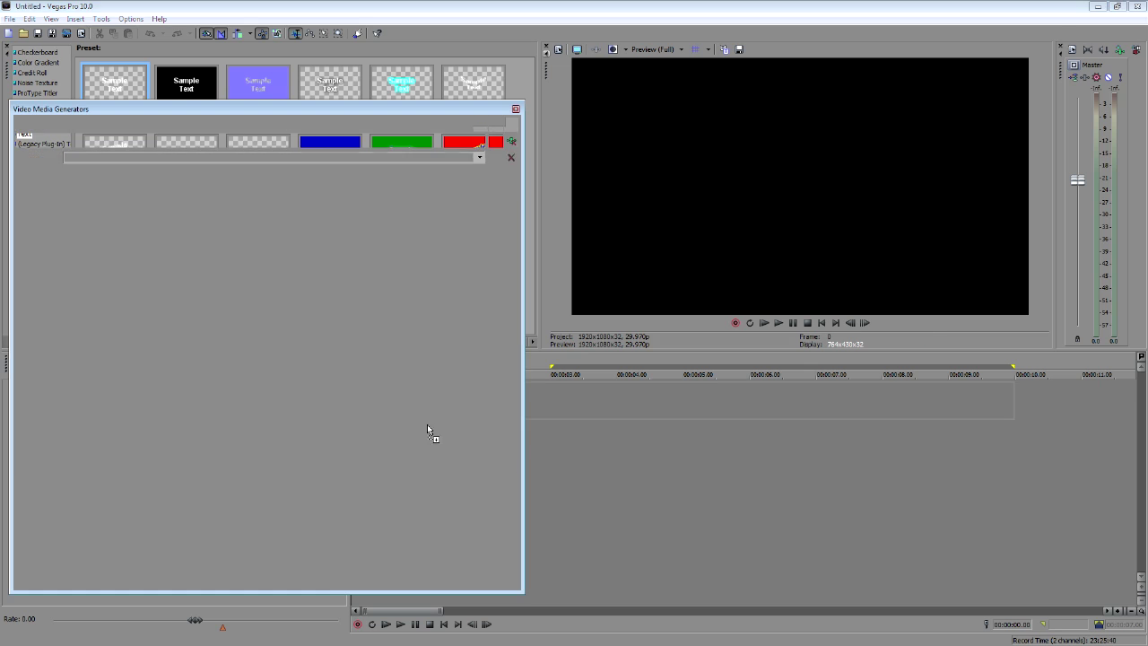
drag(46, 255, 297, 345)
text(Ran)
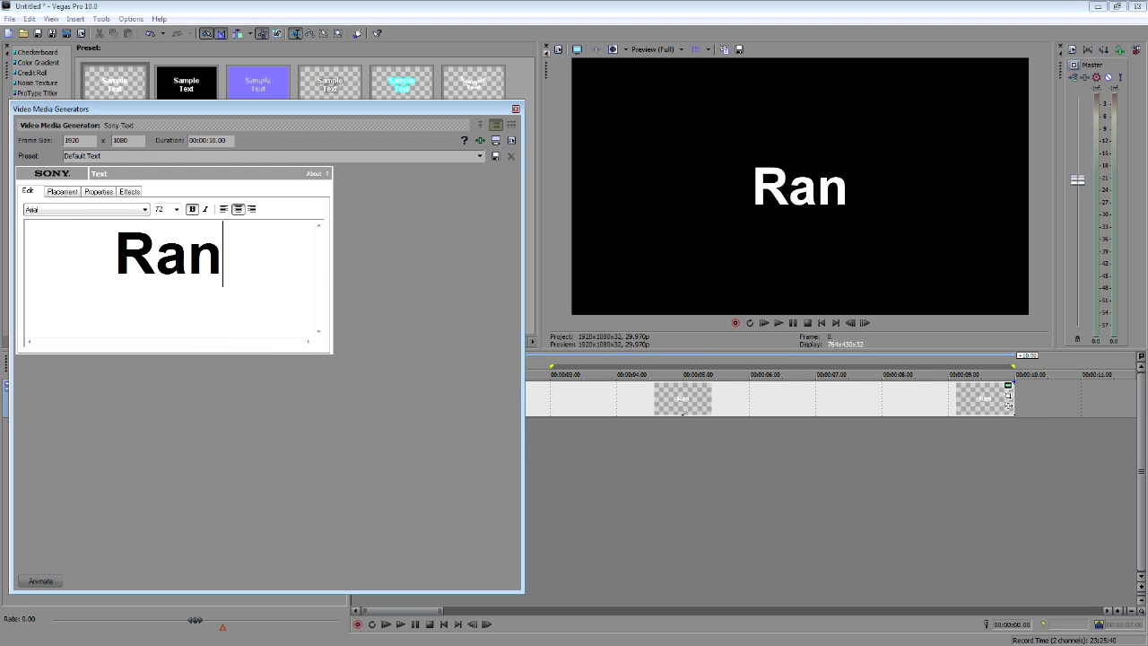
text(domizer)
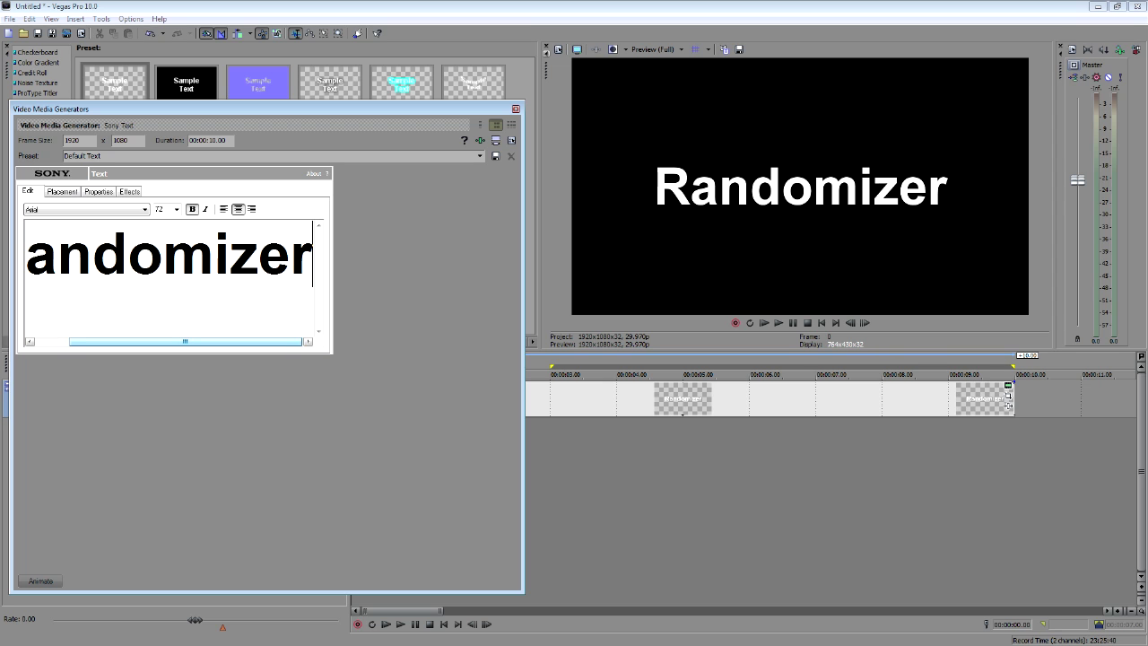
click(516, 111)
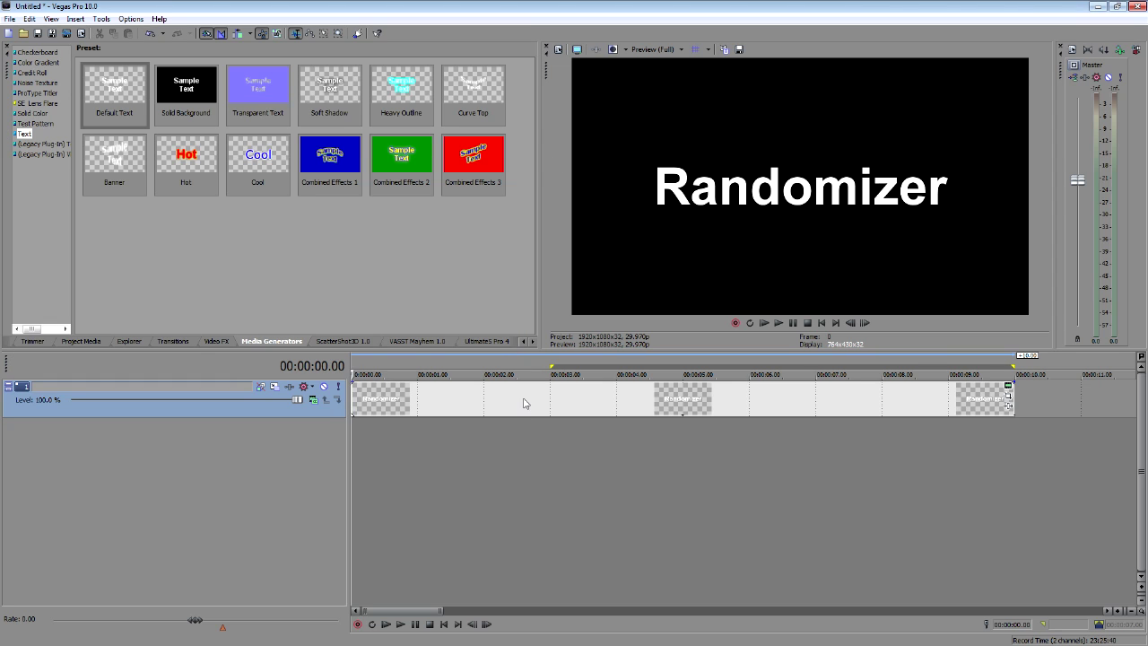
click(524, 404)
In Event Pan/Crop, enlarge the crop frame and shift it so the text starts off-frame at 0 s.
key(space)
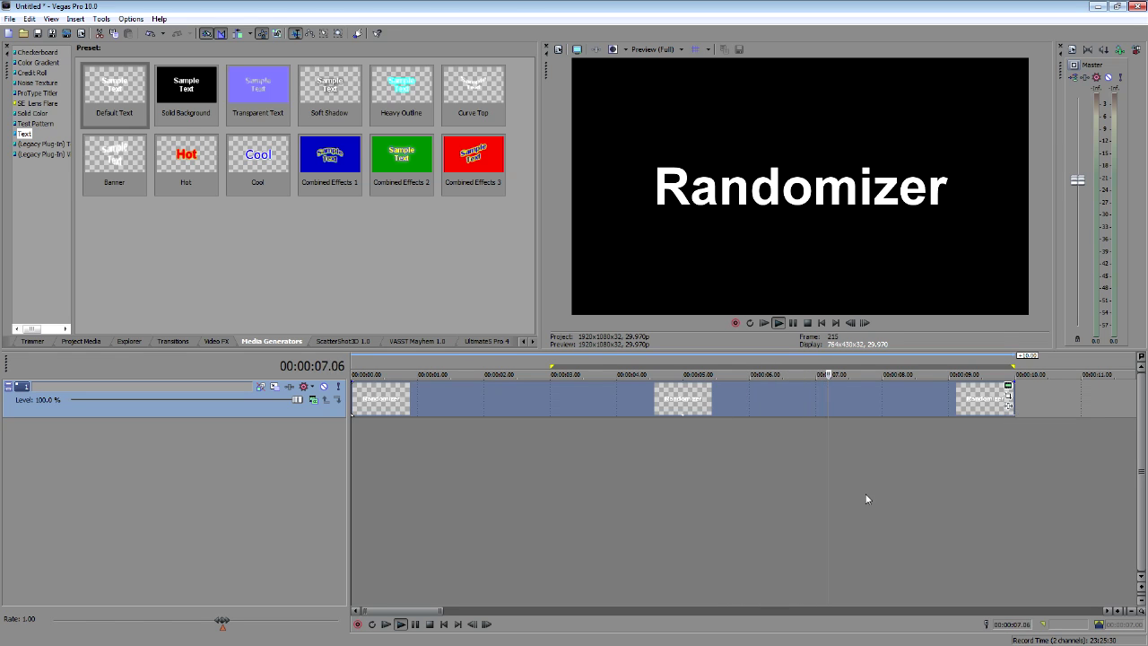
key(space)
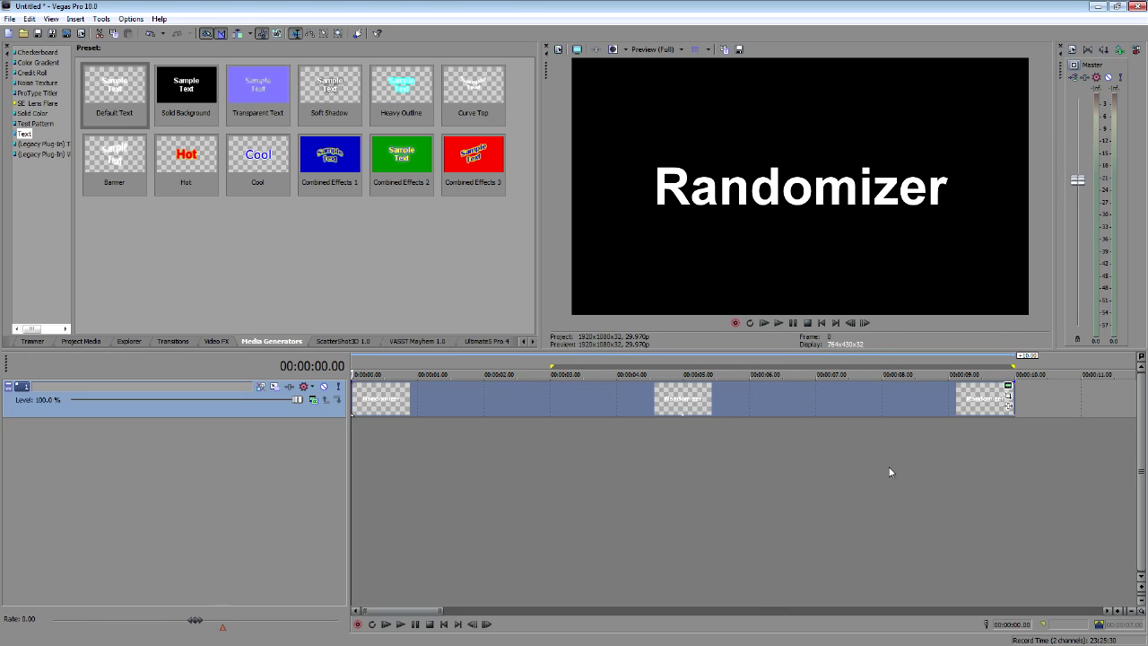
click(1009, 396)
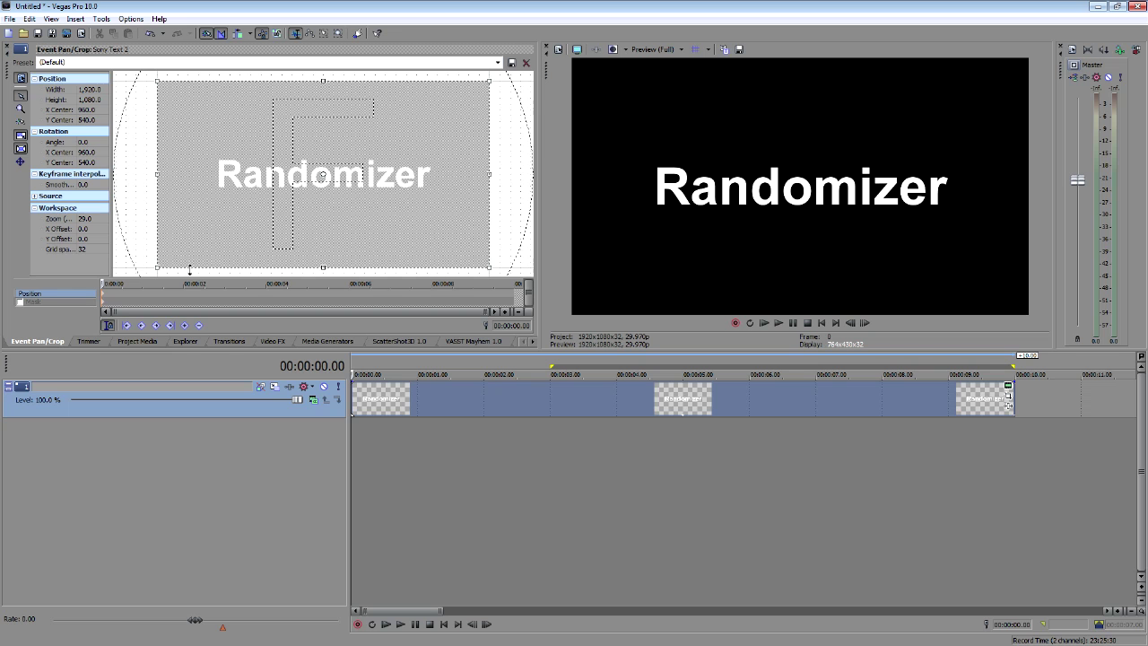
drag(493, 173, 582, 175)
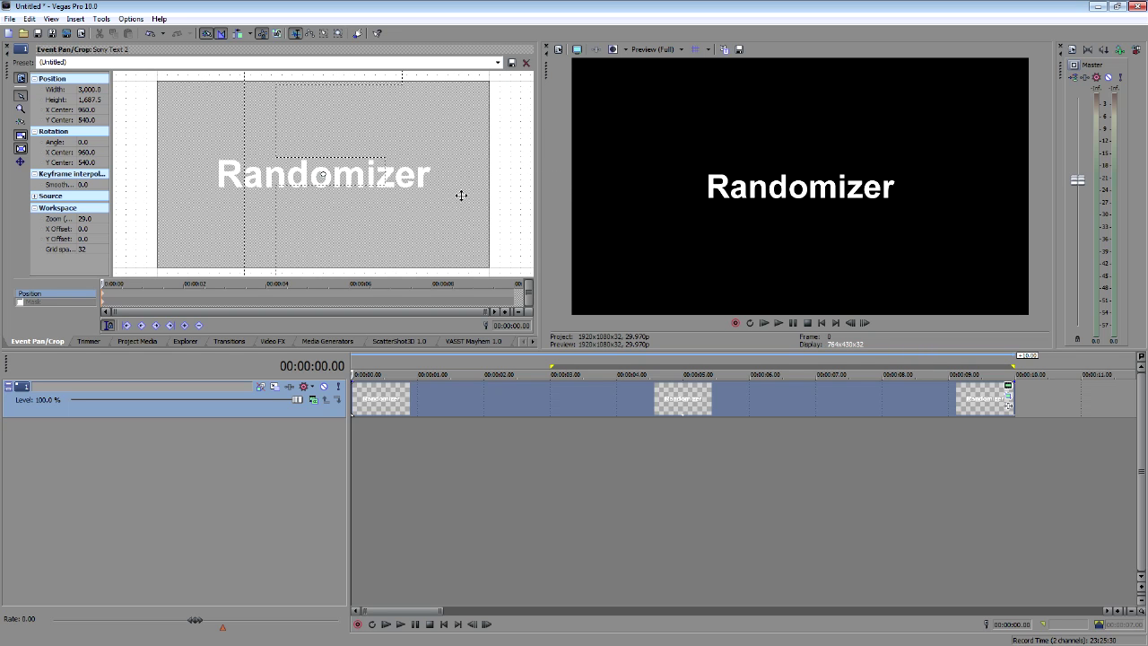
scroll(377, 208, down, 5)
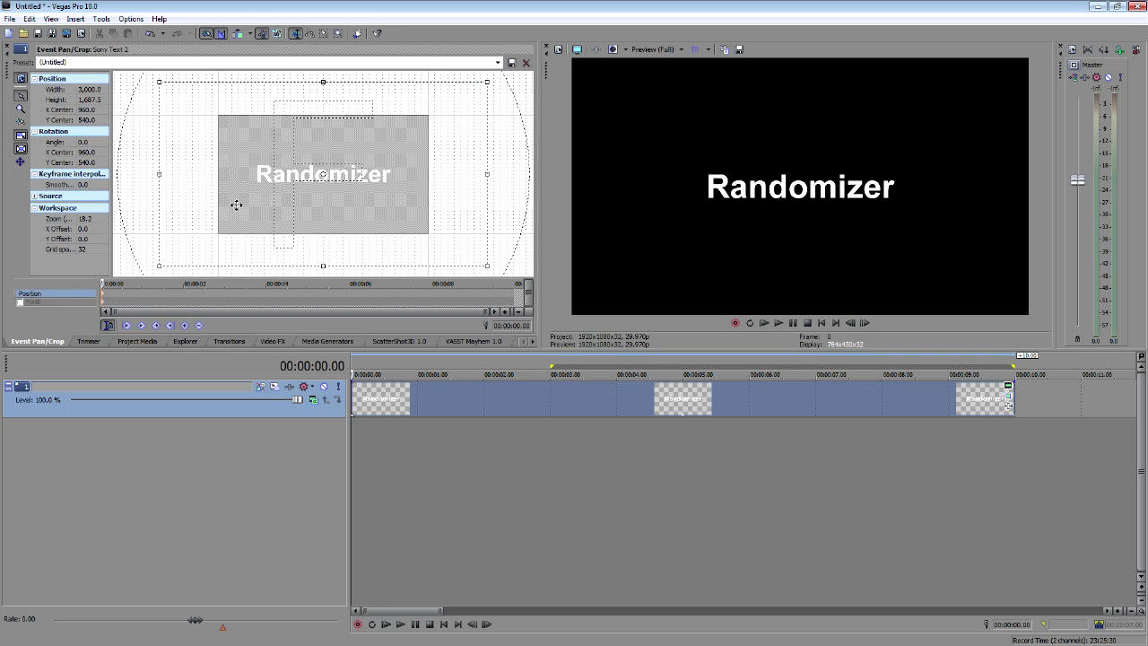
drag(236, 206, 466, 207)
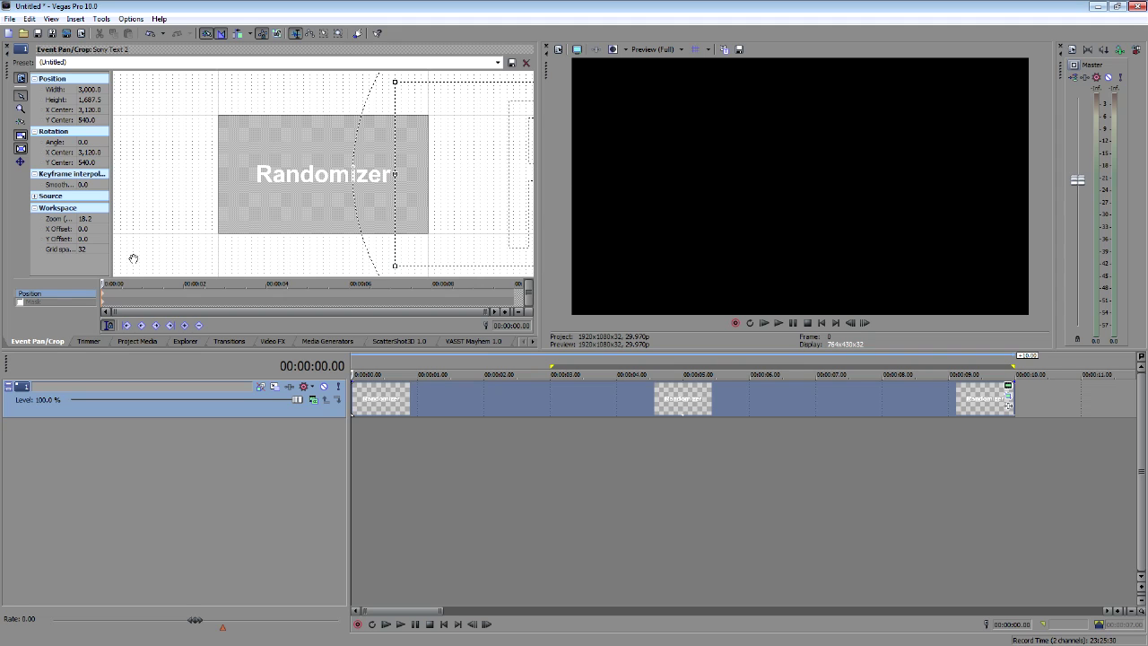
At 00:00:03.00, re-centre the crop frame to bring the text back to the middle.
drag(99, 303, 237, 305)
scroll(238, 304, up, 2)
drag(307, 284, 272, 283)
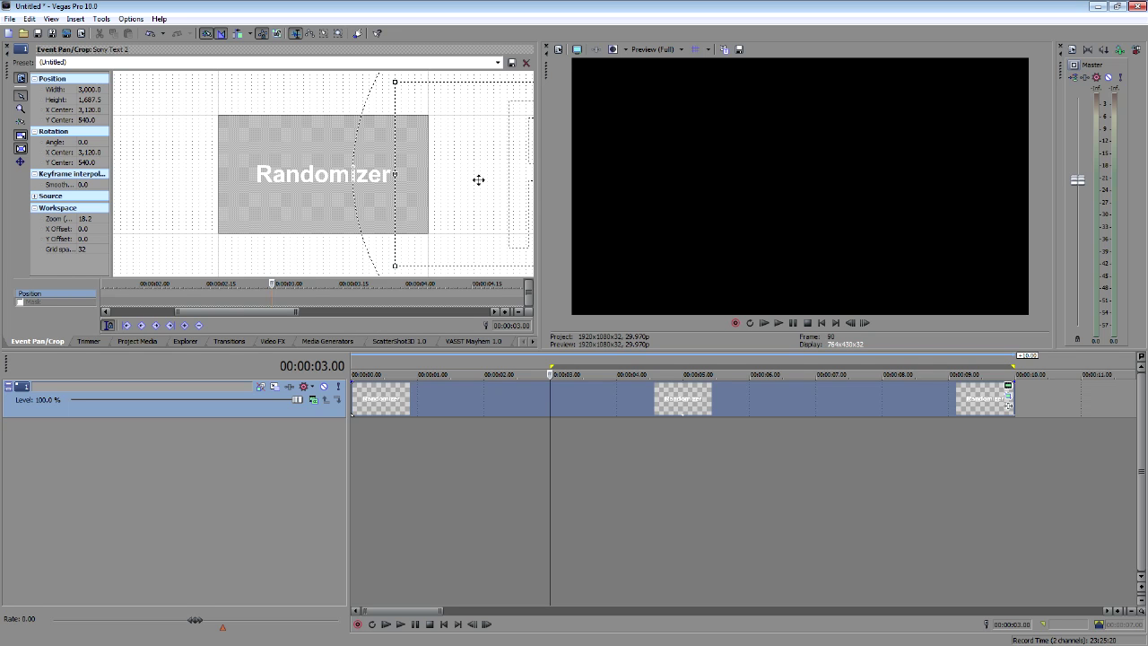
drag(478, 180, 243, 184)
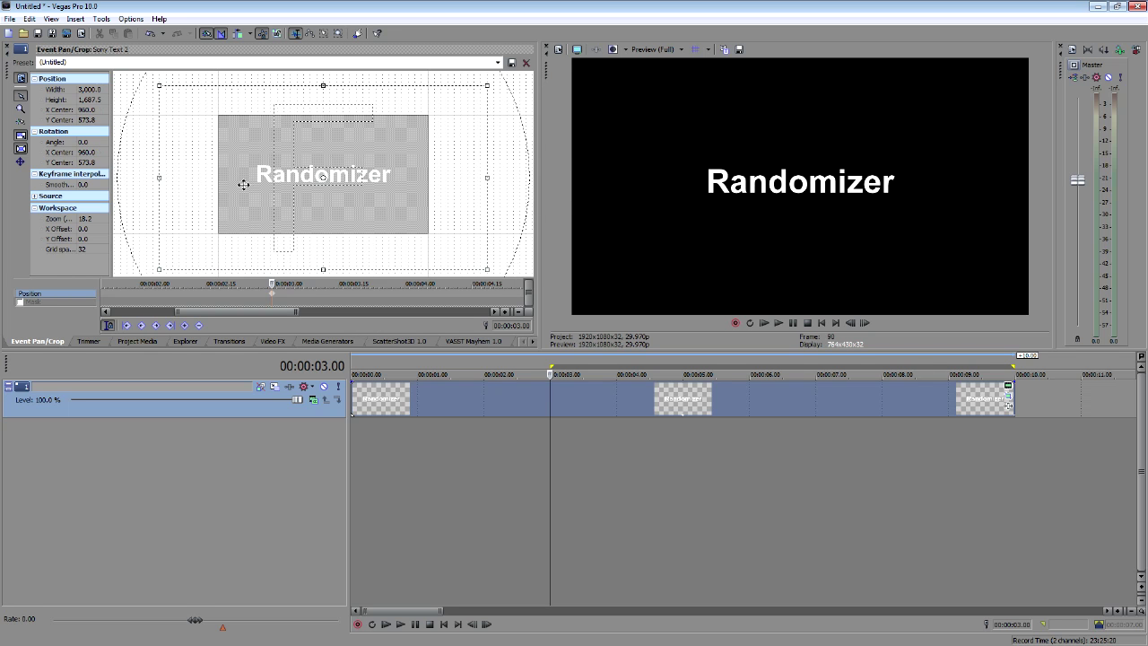
right_click(273, 297)
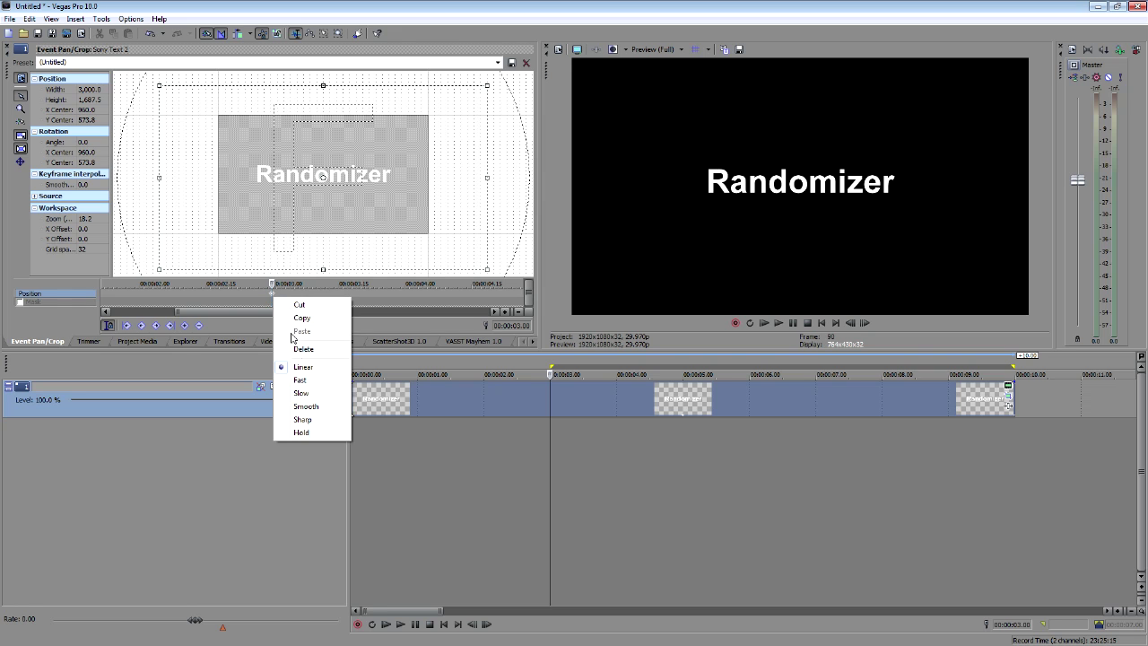
Make the 3-second keyframe a hold keyframe and move the text up-left at 4.15 s.
click(305, 432)
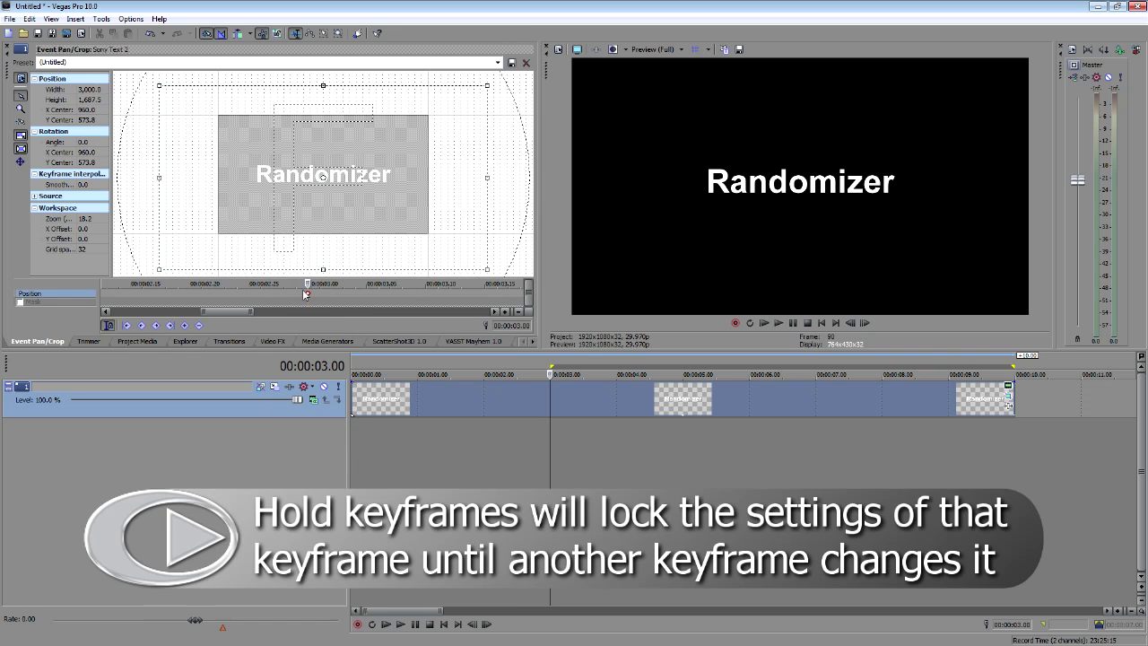
key(Right)
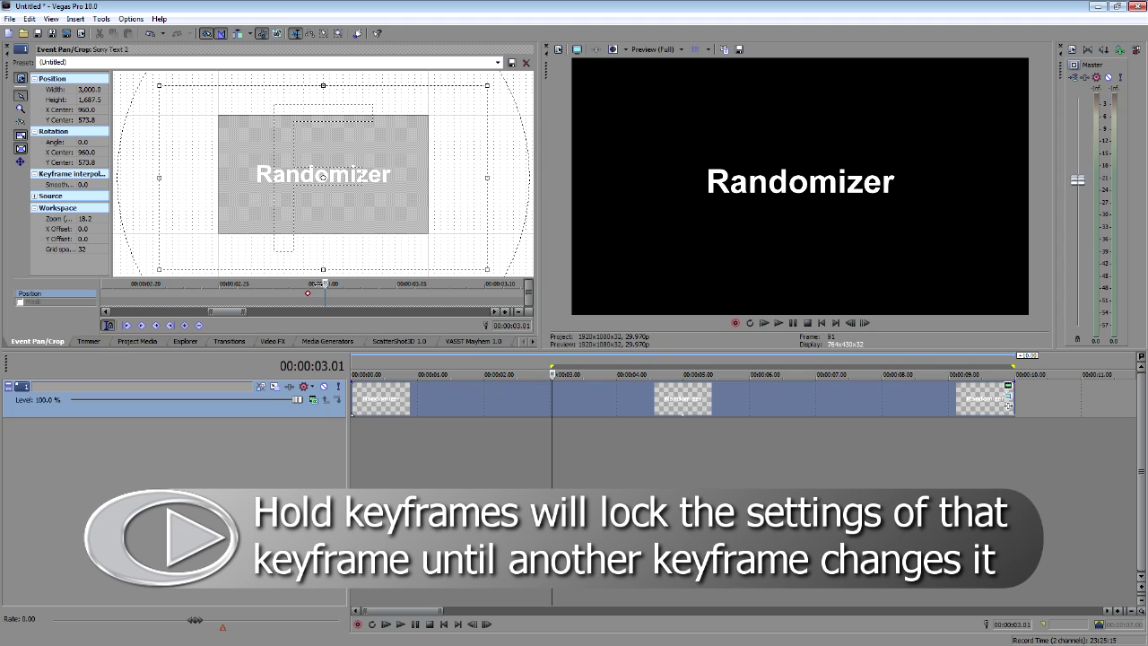
scroll(316, 295, down, 5)
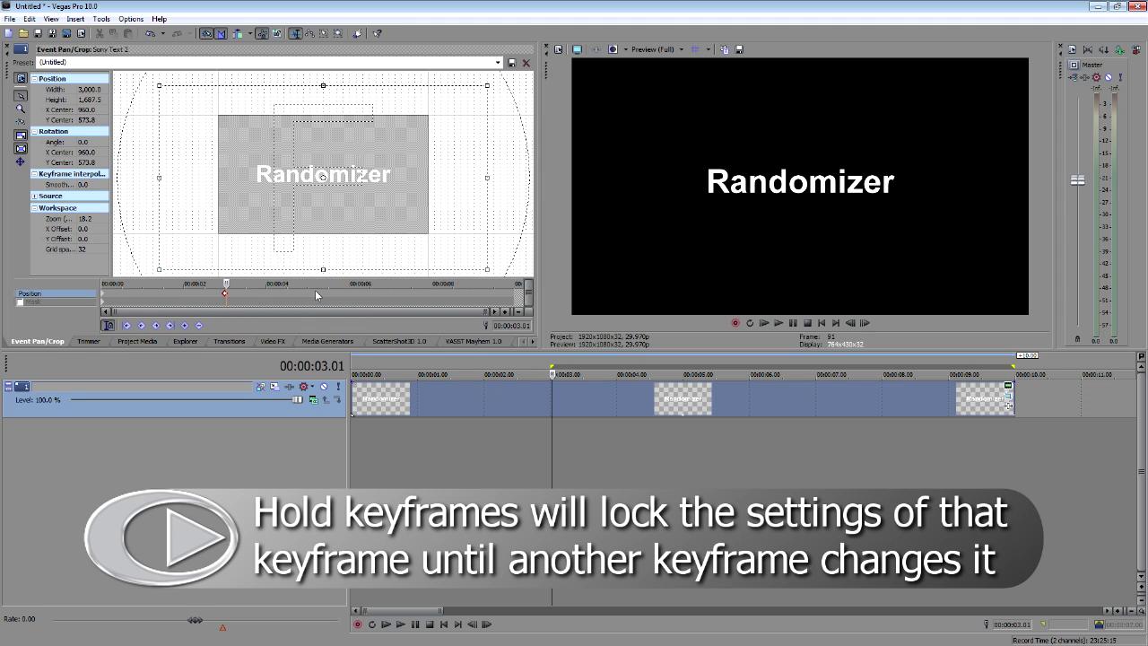
drag(228, 283, 291, 285)
scroll(331, 304, up, 4)
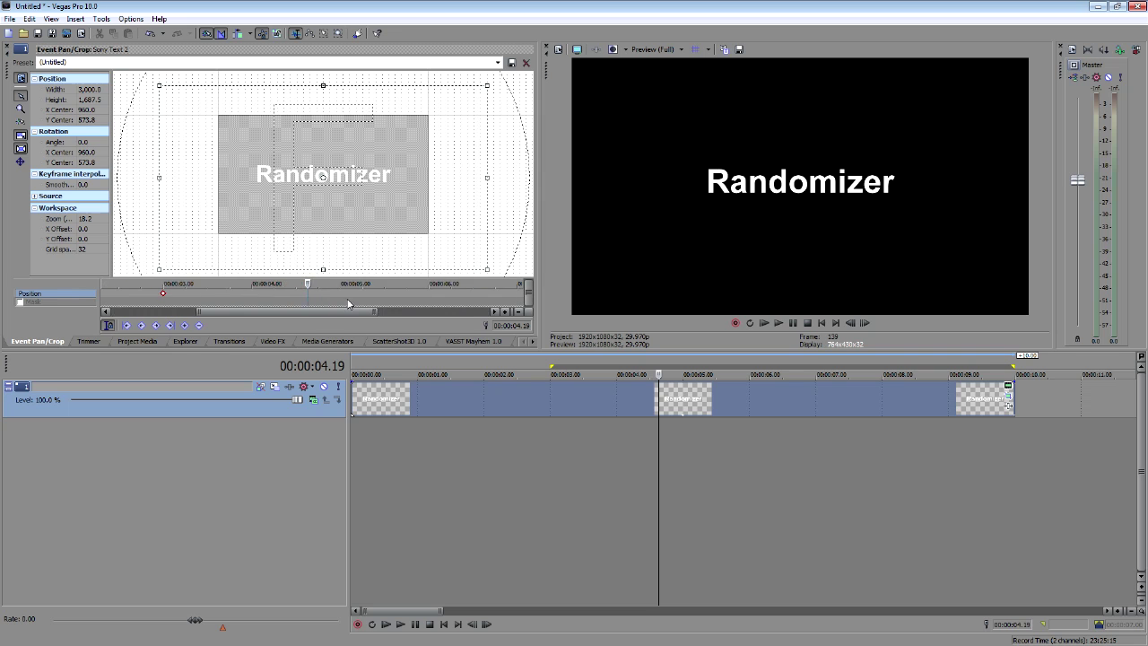
drag(309, 284, 284, 283)
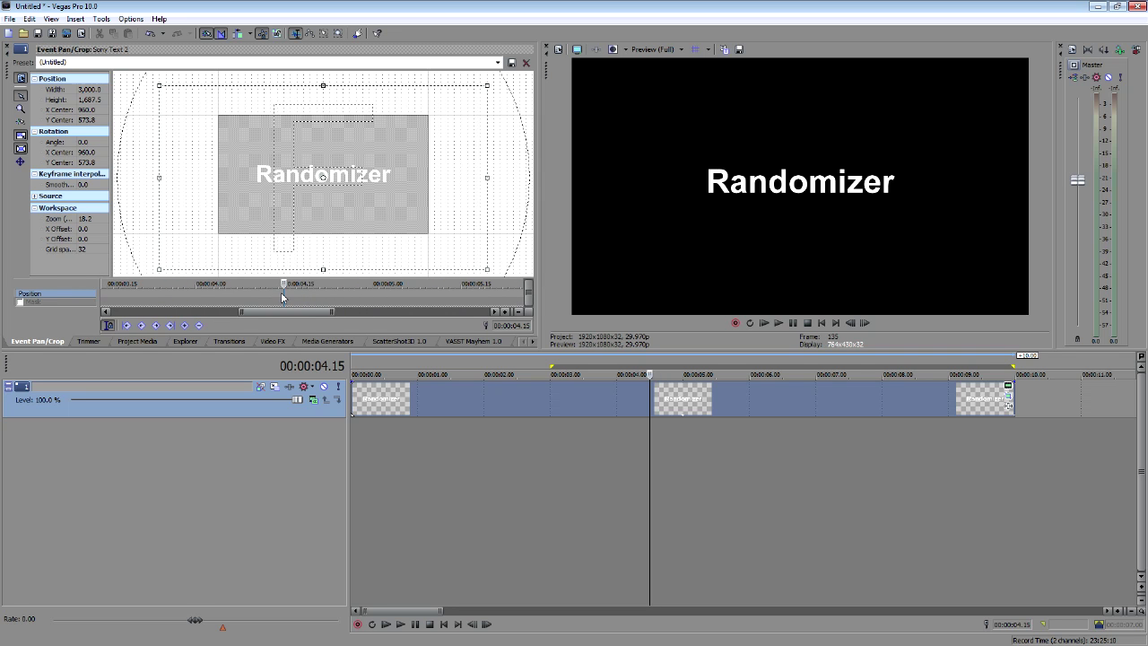
scroll(334, 209, down, 3)
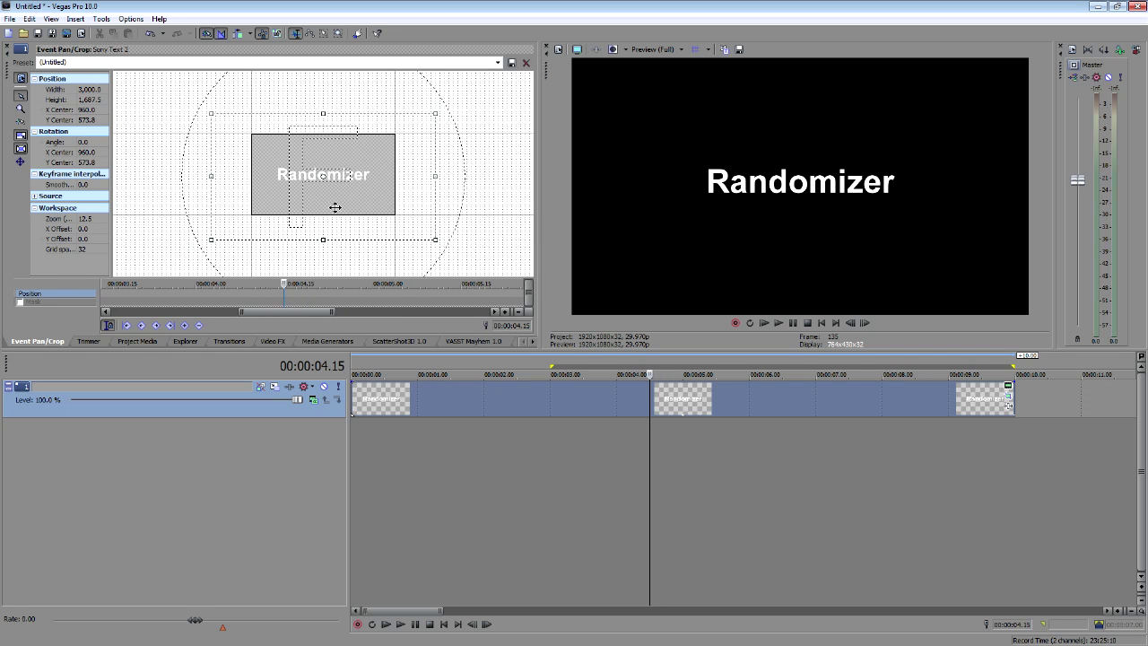
scroll(334, 207, up, 1)
drag(329, 203, 377, 244)
Add position keyframes moving the text to the lower left at 6 s and left at 7.15 s.
drag(283, 285, 518, 285)
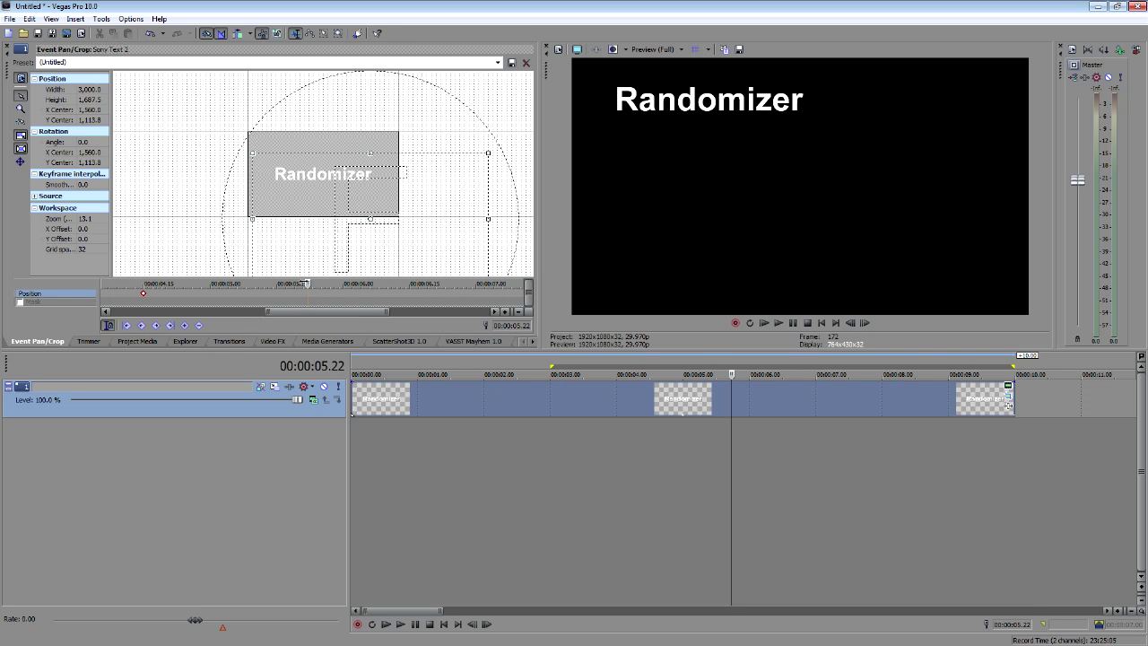
drag(307, 284, 344, 284)
drag(329, 212, 318, 111)
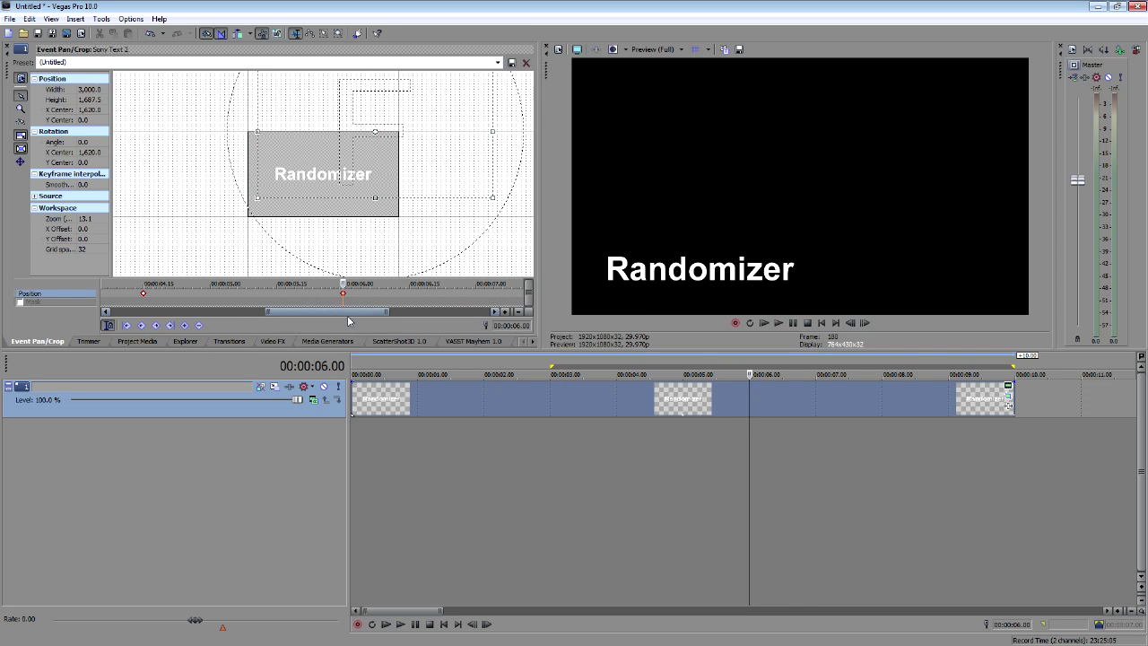
drag(374, 284, 487, 284)
scroll(372, 296, down, 2)
drag(319, 285, 348, 285)
scroll(344, 287, up, 2)
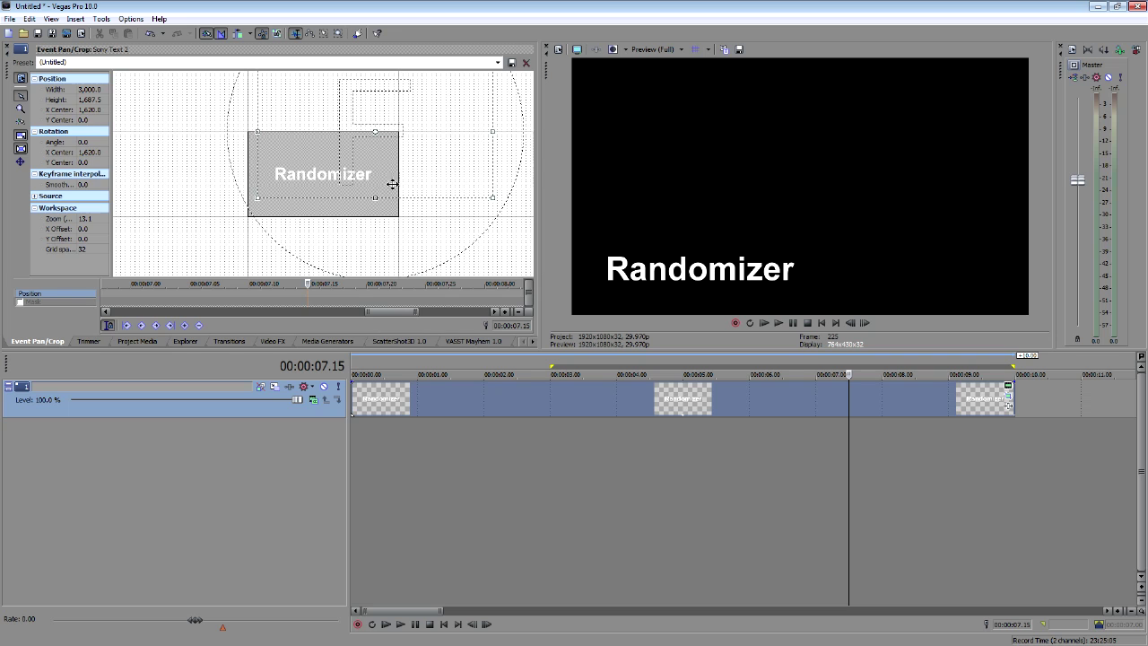
drag(392, 184, 289, 176)
Move the text to a new spot at 8.15 s and scrub back to check the motion.
scroll(348, 296, down, 2)
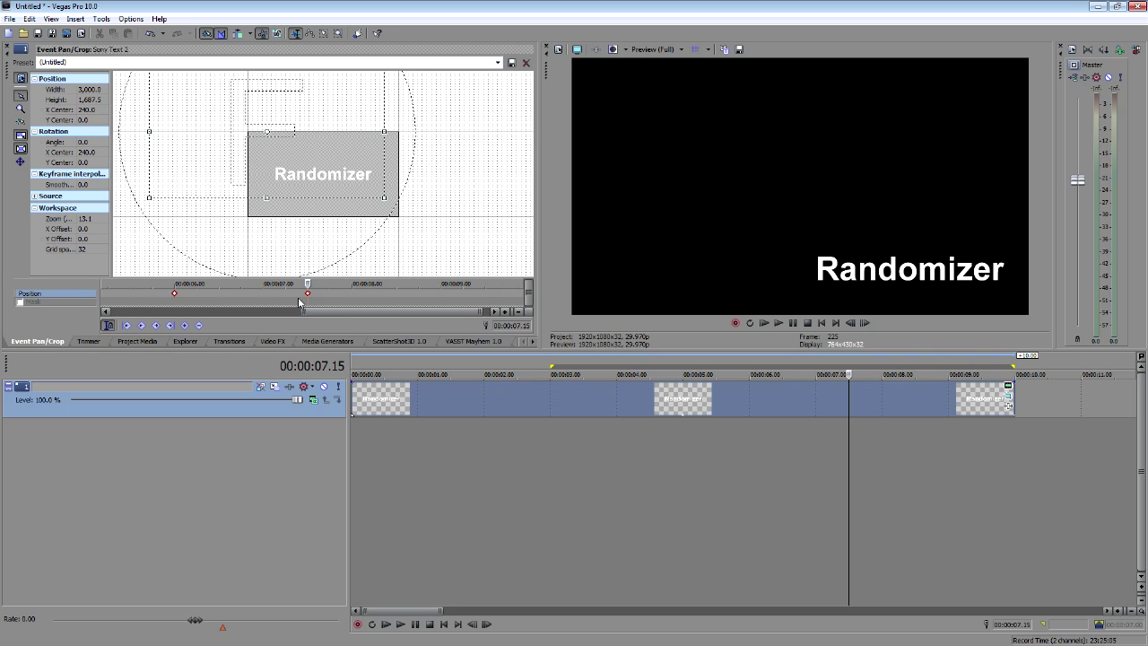
drag(307, 284, 395, 285)
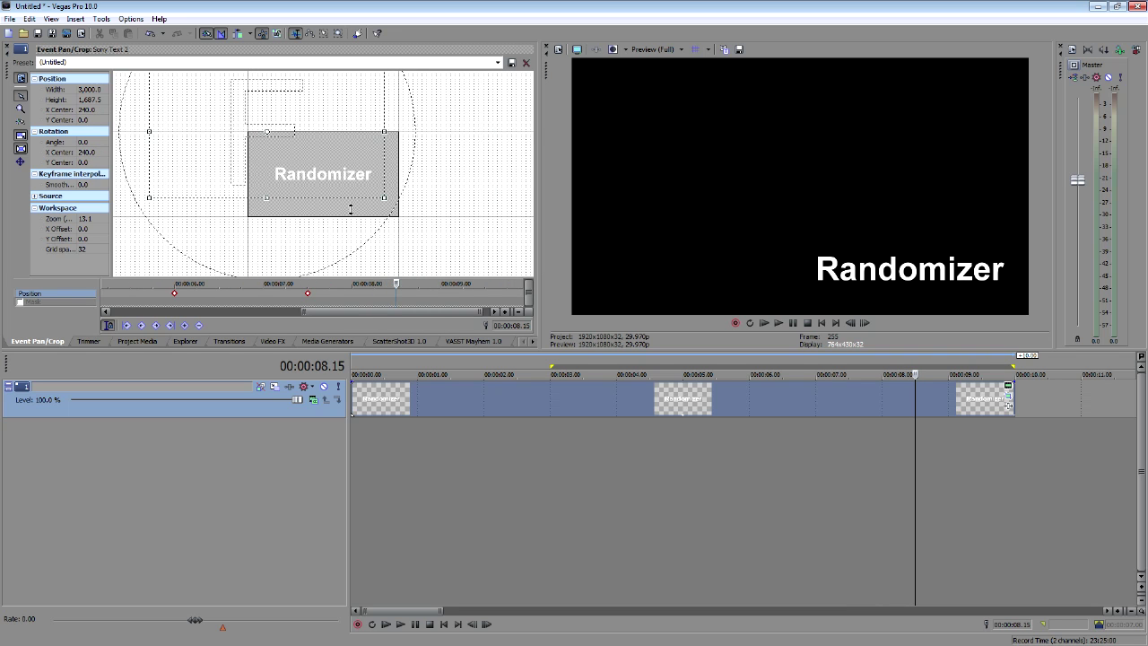
drag(351, 182, 349, 270)
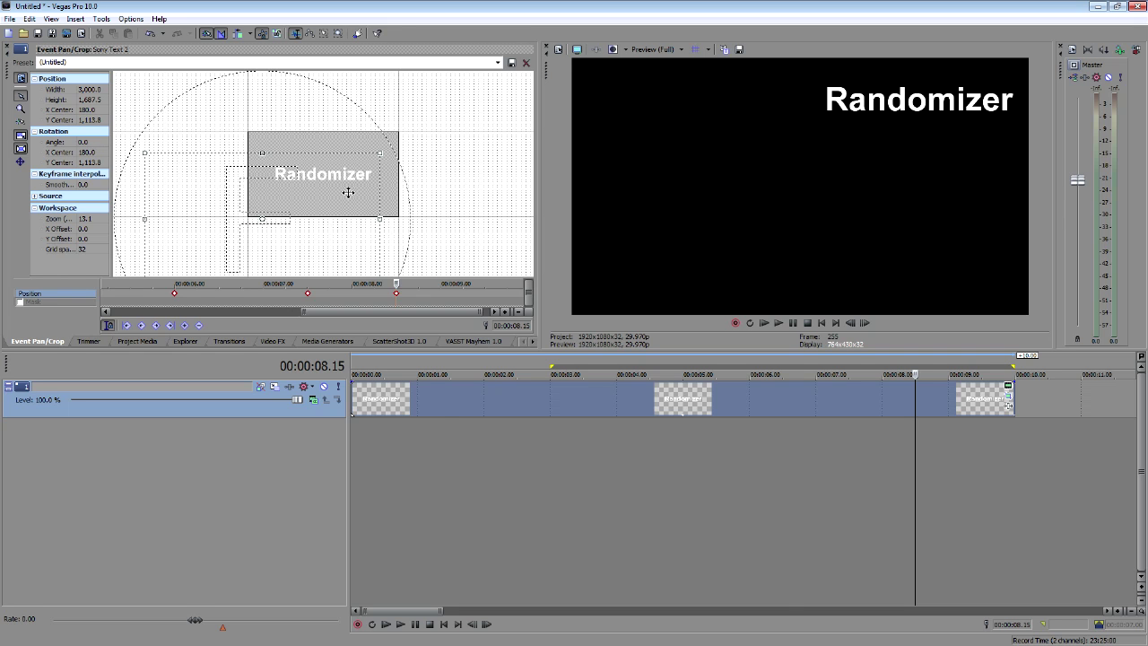
scroll(754, 378, down, 5)
drag(444, 433, 379, 439)
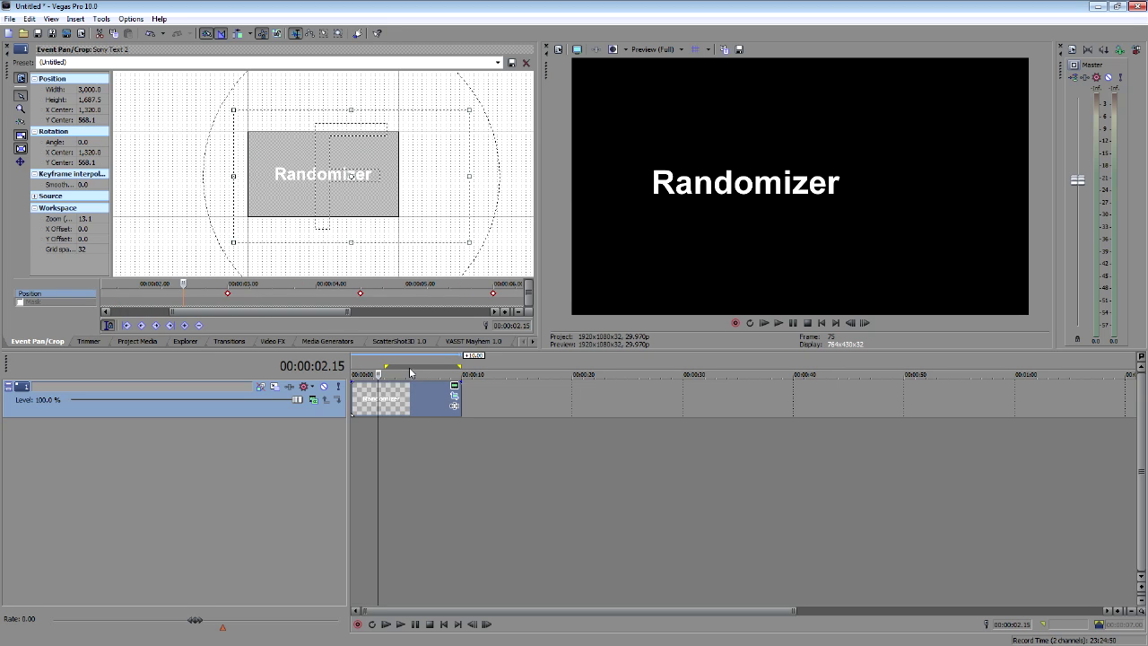
Slice the Randomizer event from 3 s to its end with VASST Mayhem: zoom motion off, every 2 frames.
double_click(435, 424)
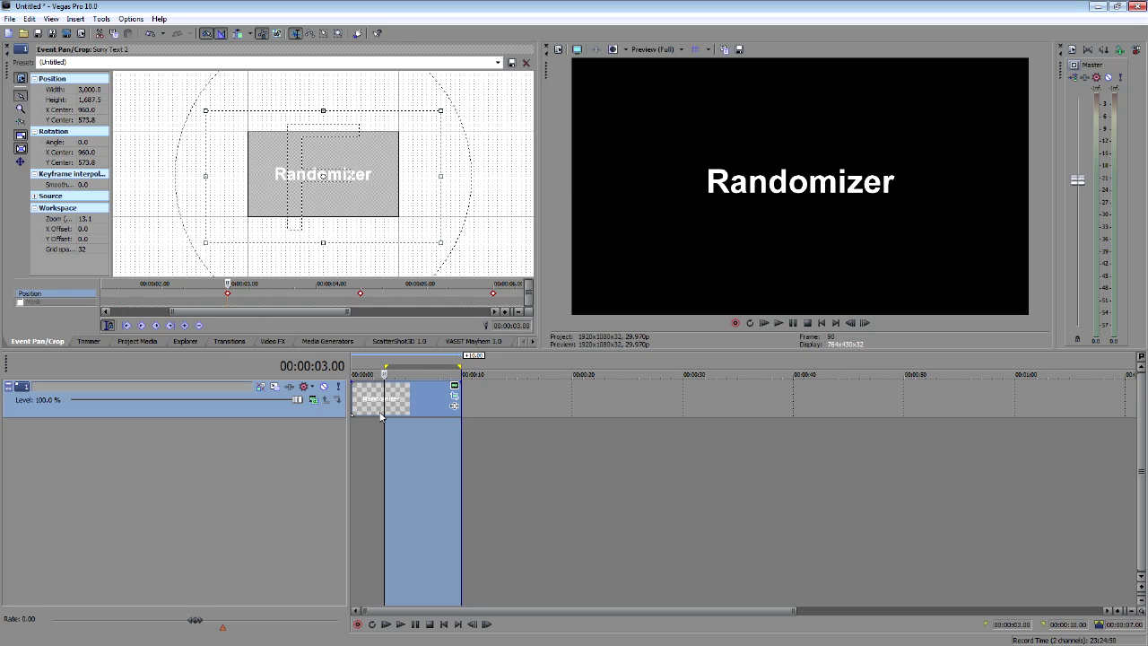
click(474, 342)
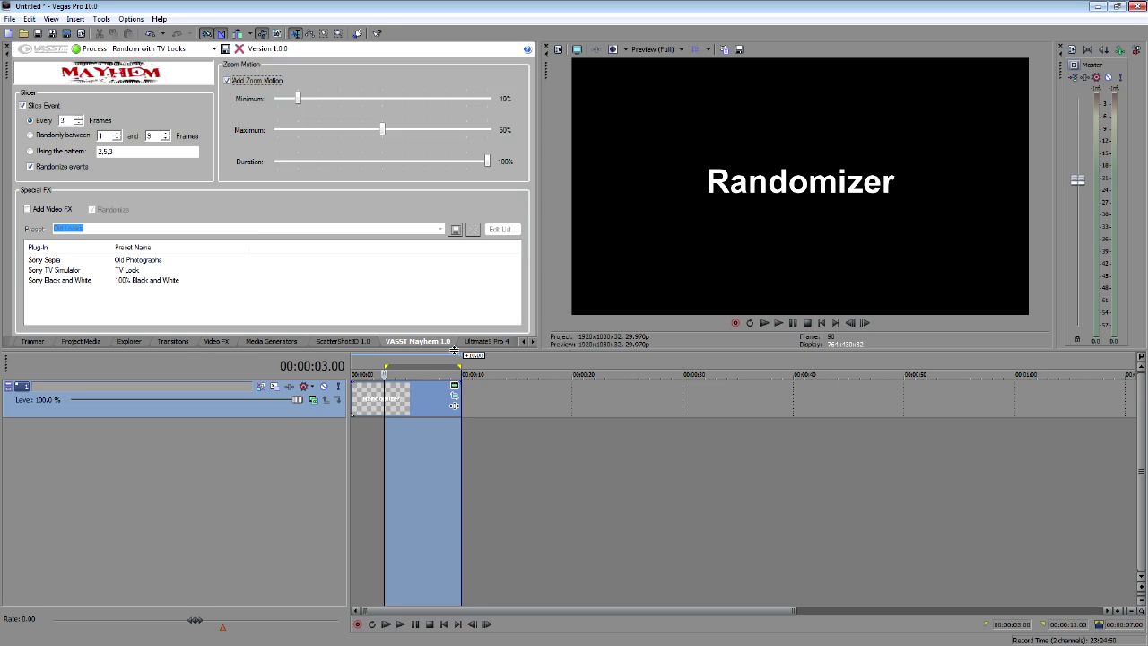
click(51, 18)
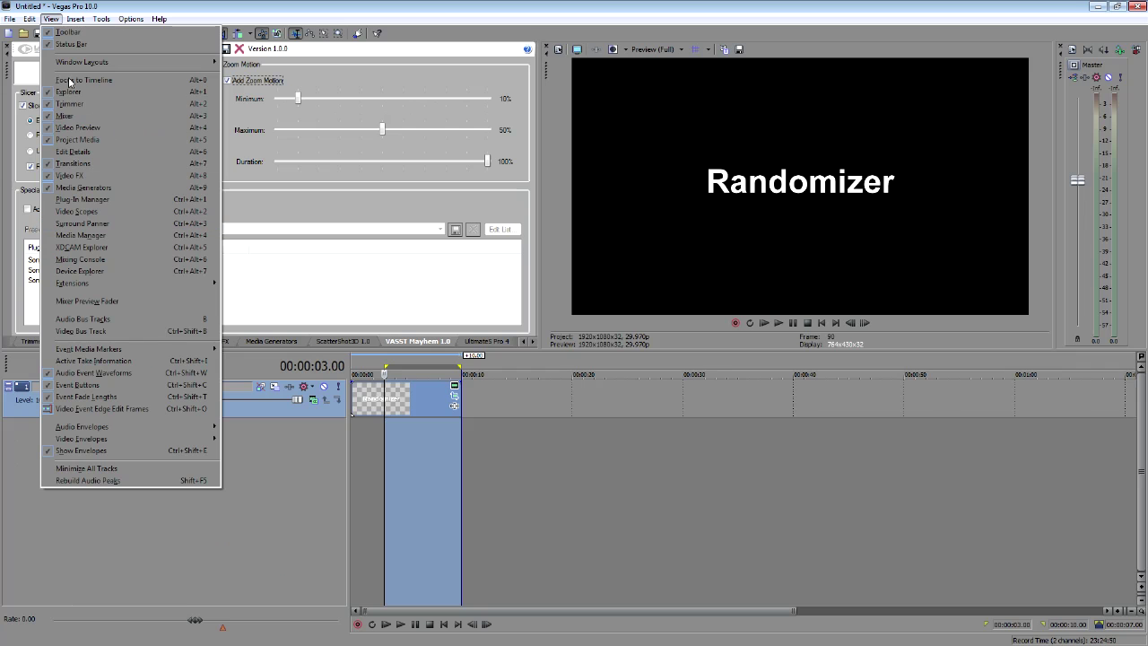
click(51, 18)
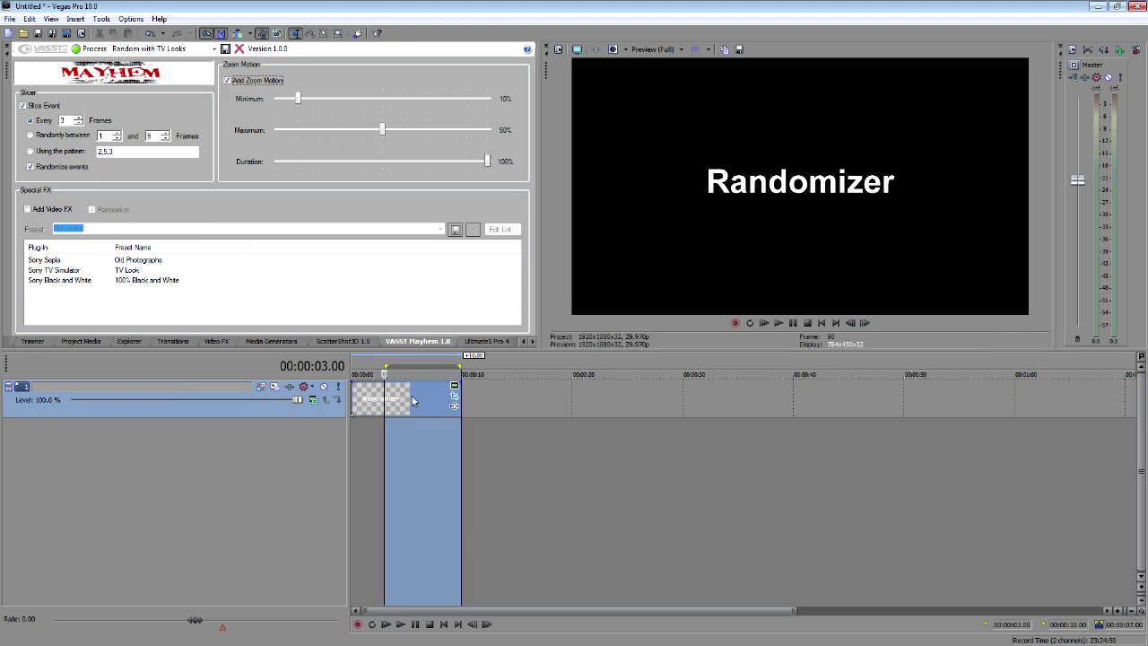
mouse_move(11, 77)
mouse_down()
mouse_move(202, 180)
mouse_move(11, 86)
mouse_up()
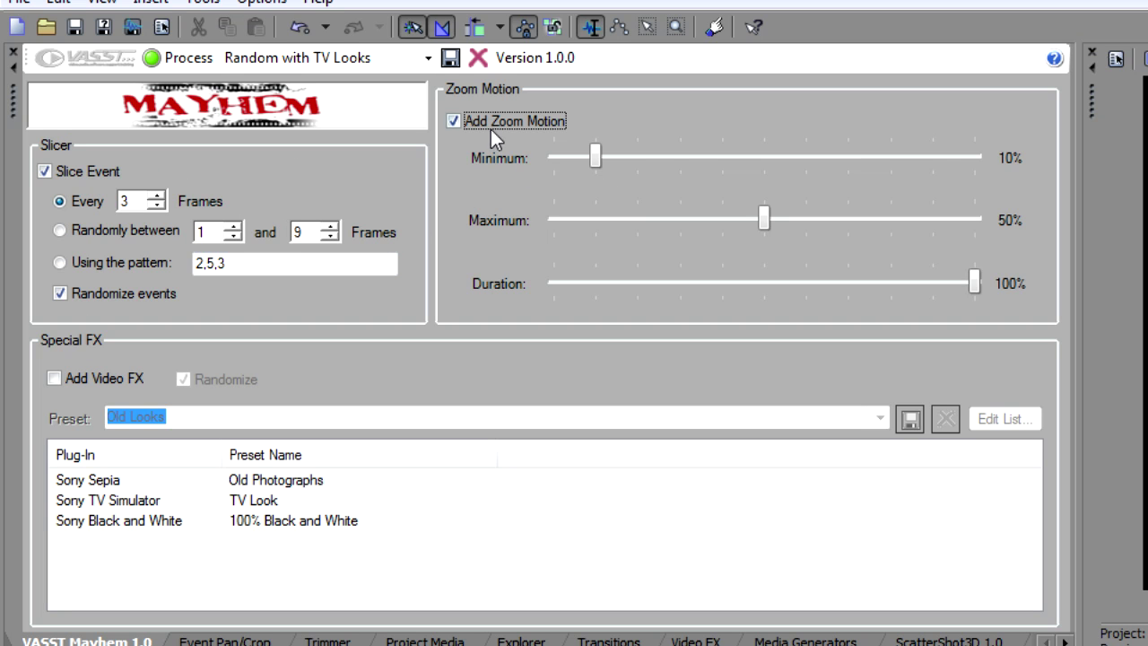
click(477, 122)
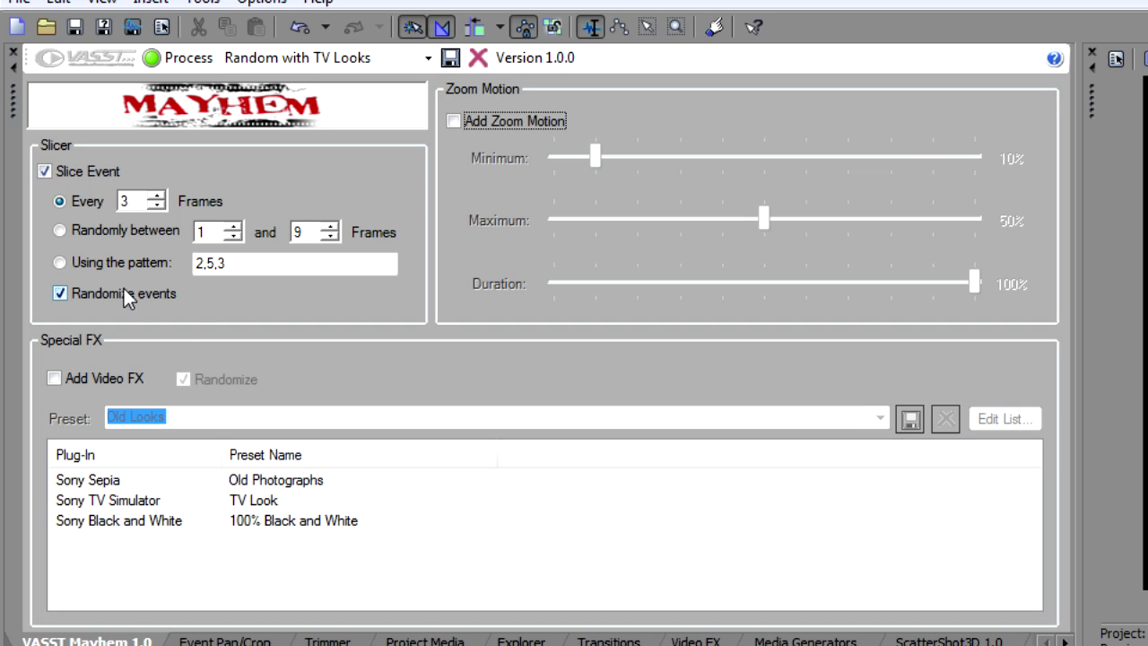
click(156, 205)
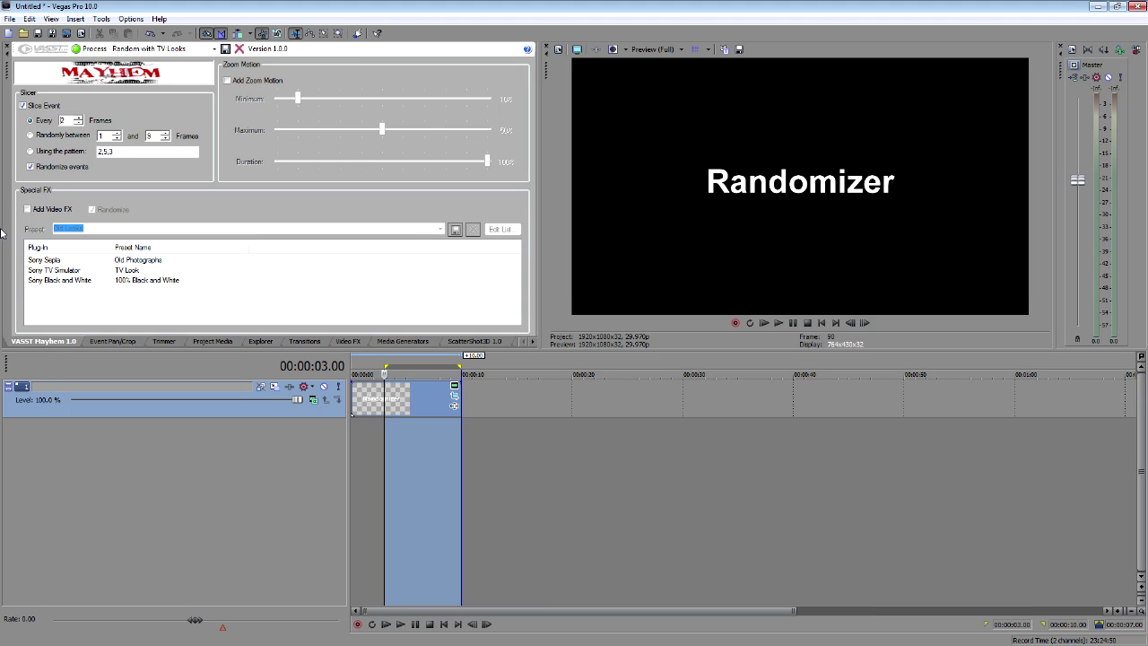
click(88, 51)
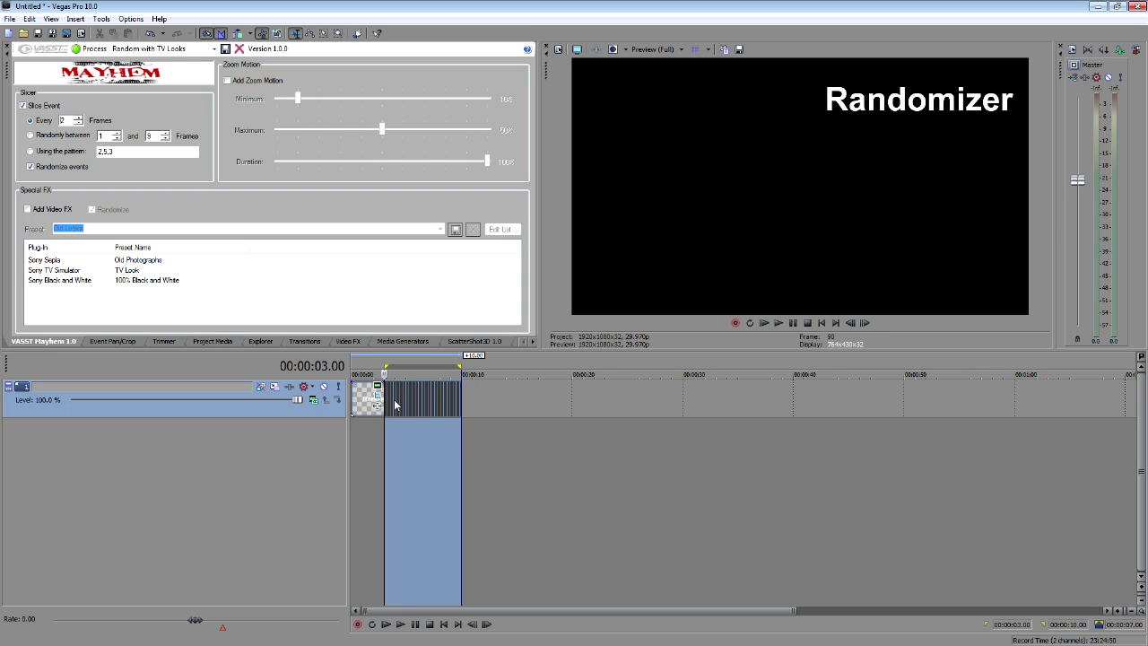
click(379, 370)
key(Home)
key(space)
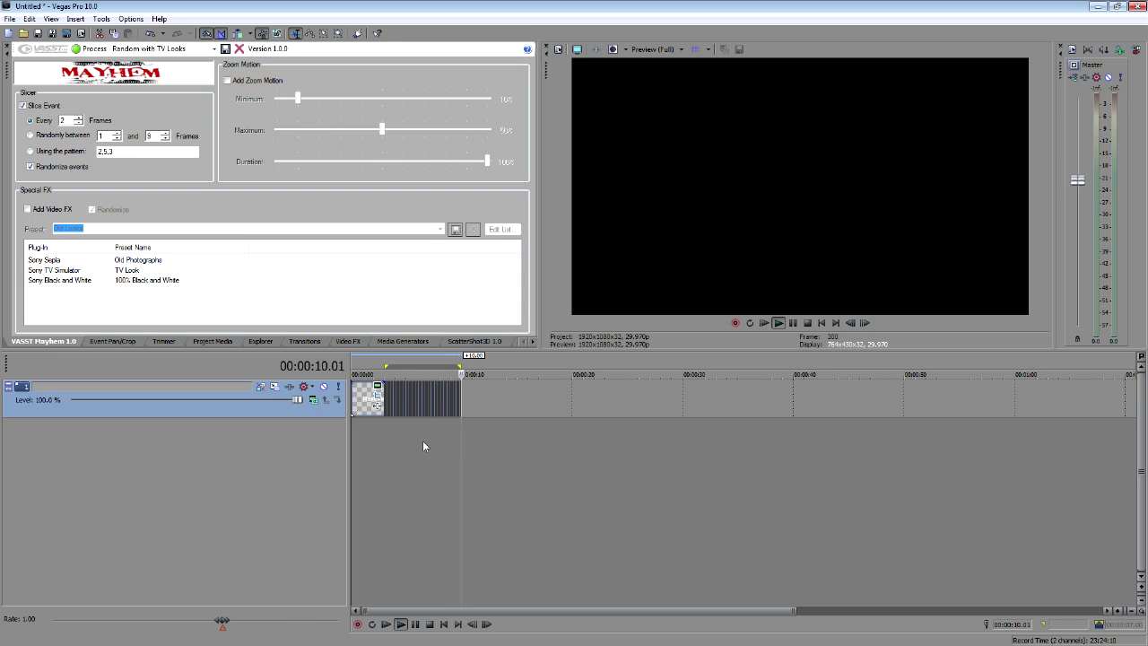
click(384, 425)
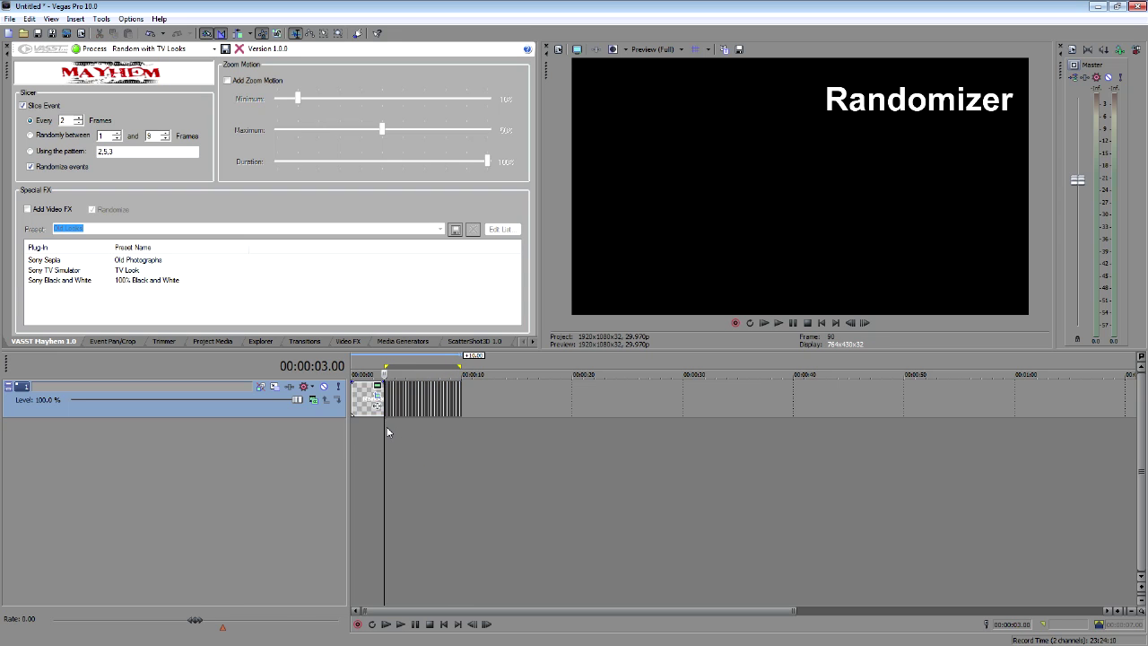
drag(384, 425, 383, 455)
scroll(369, 448, up, 8)
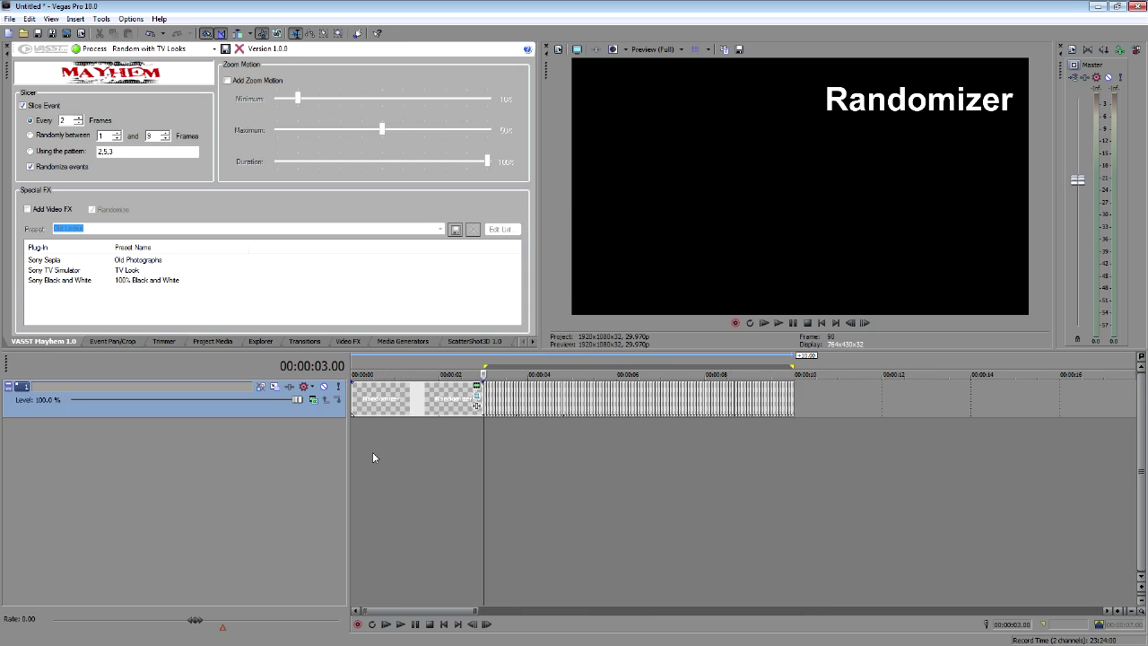
scroll(728, 467, up, 2)
scroll(744, 444, down, 2)
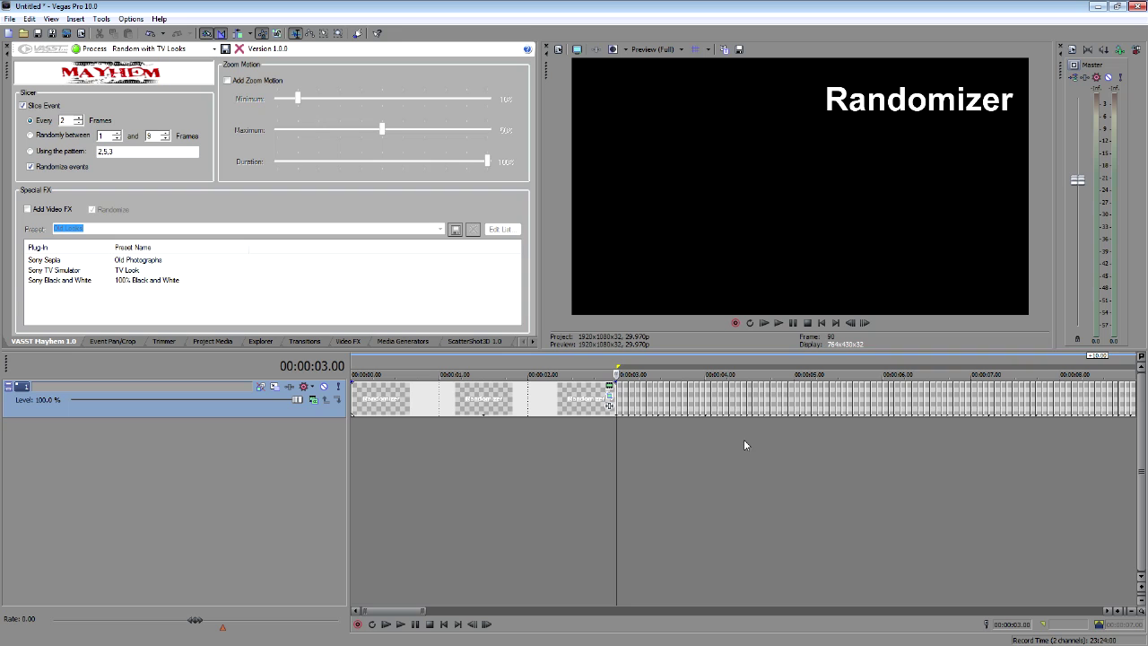
scroll(664, 420, down, 5)
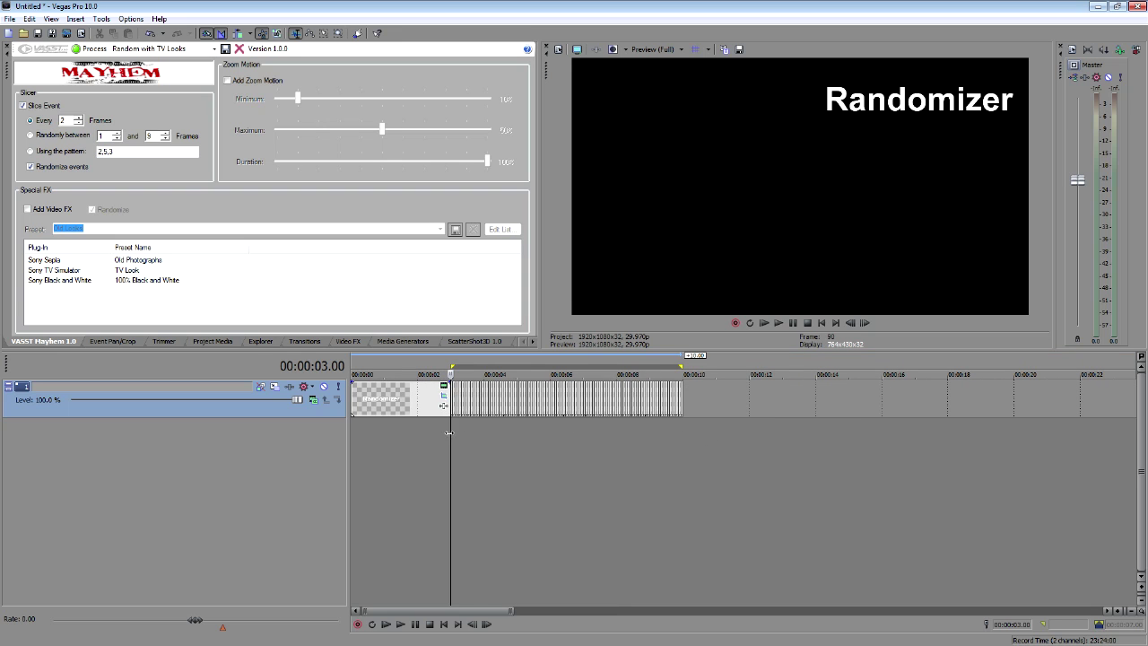
mouse_move(449, 432)
mouse_down()
mouse_move(672, 446)
mouse_move(450, 443)
mouse_up()
scroll(502, 417, up, 3)
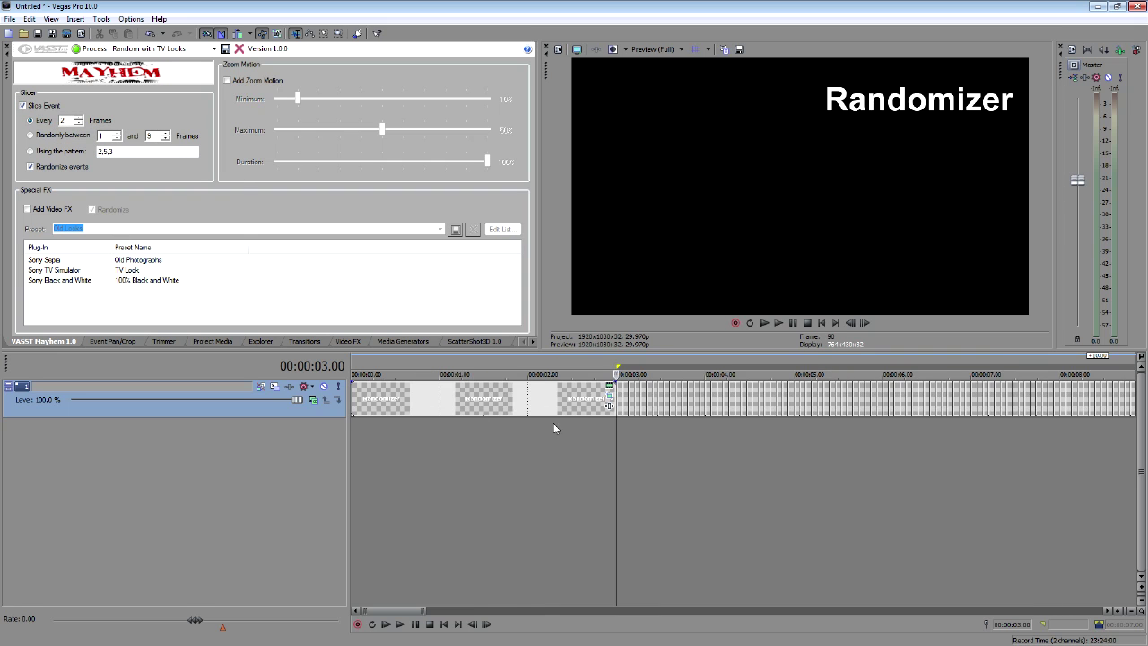
scroll(627, 434, down, 2)
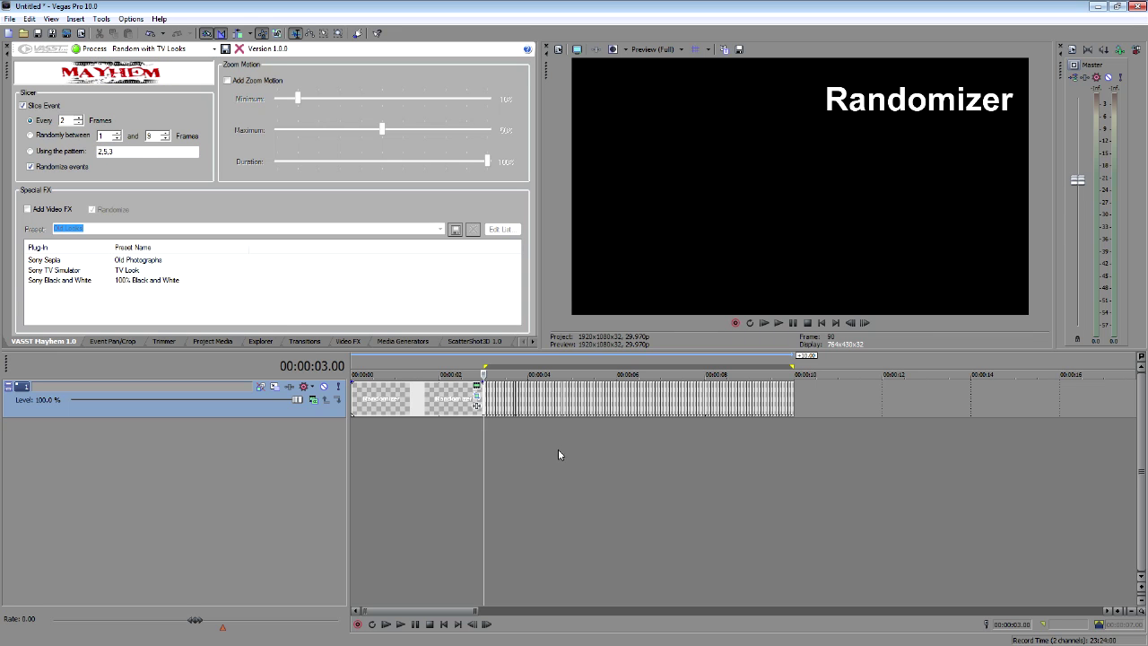
scroll(505, 417, up, 5)
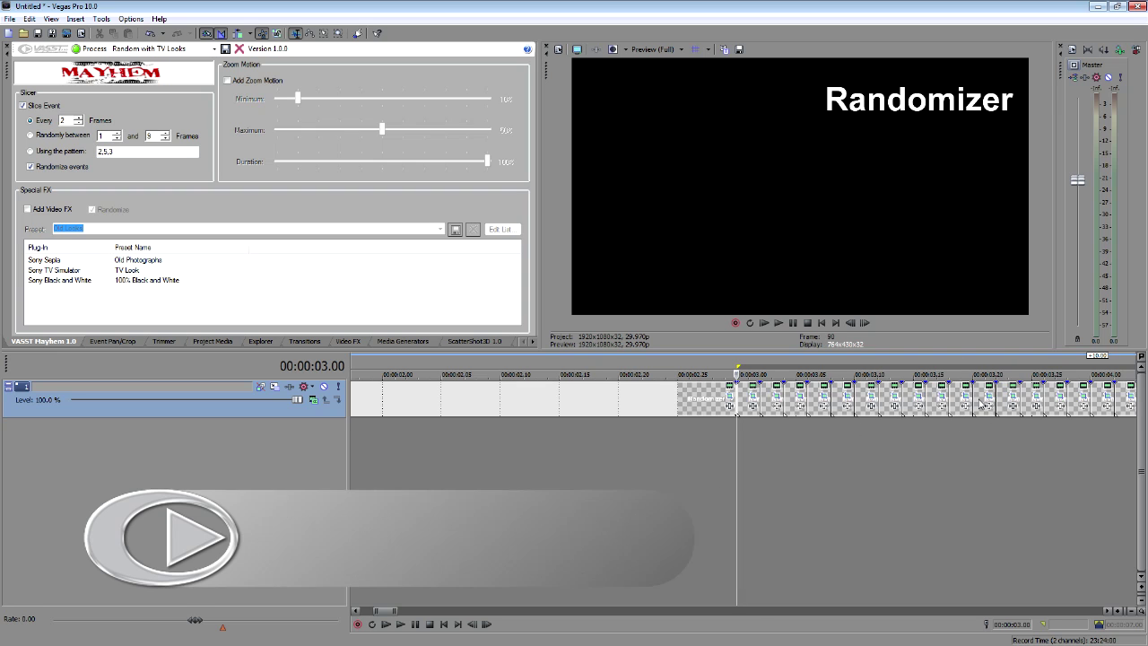
scroll(729, 423, down, 4)
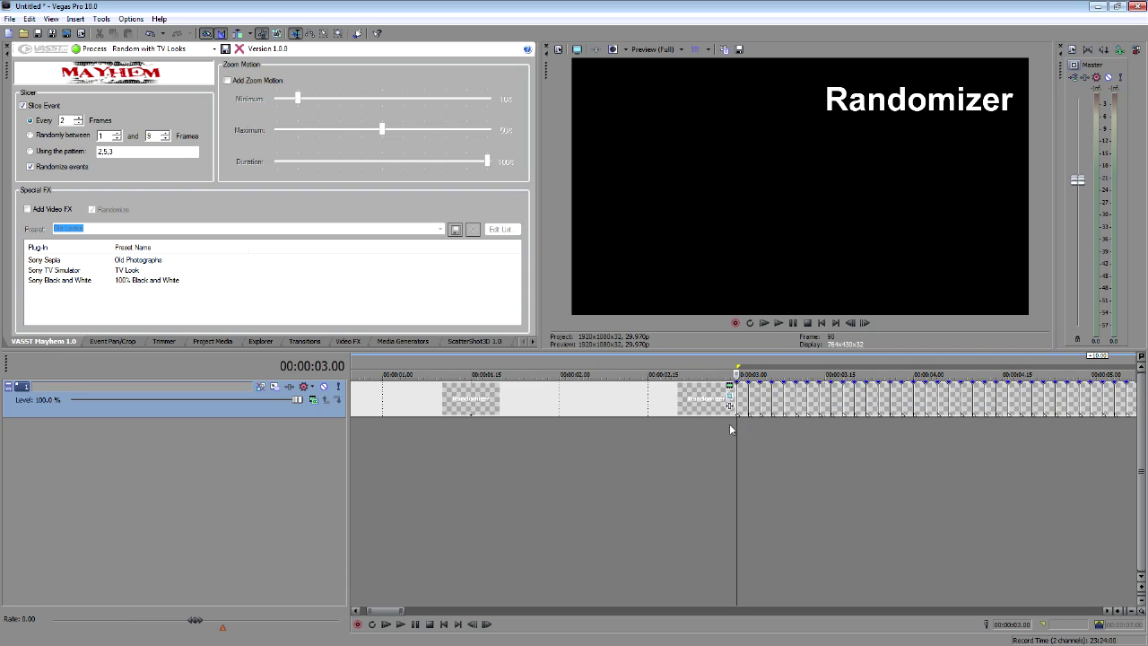
scroll(733, 425, down, 3)
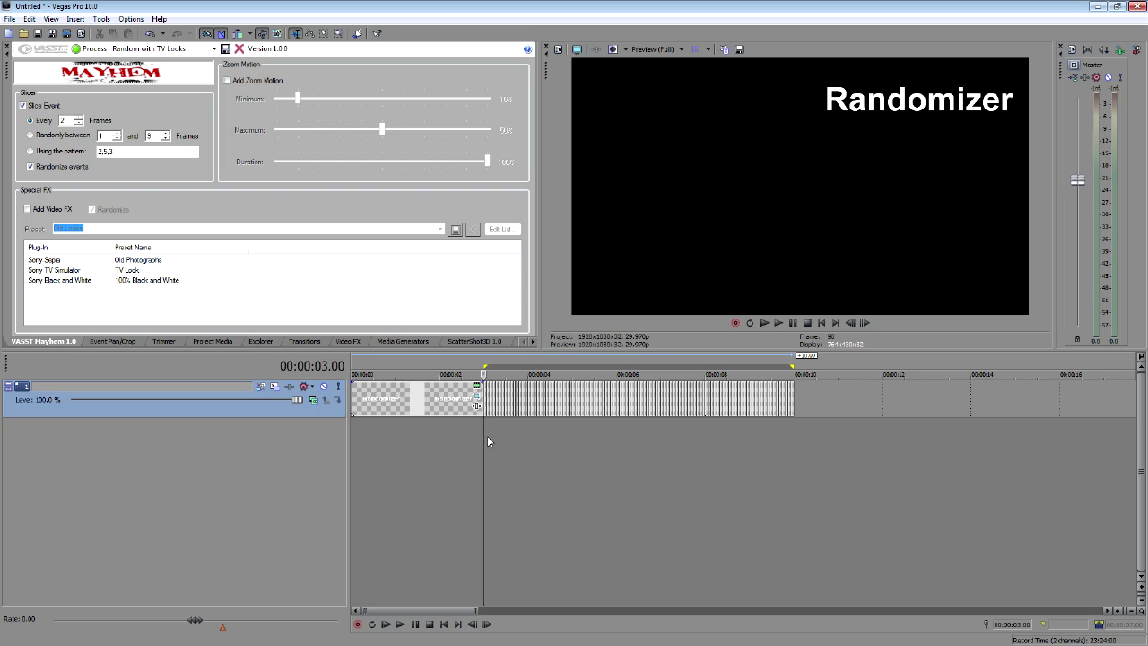
key(space)
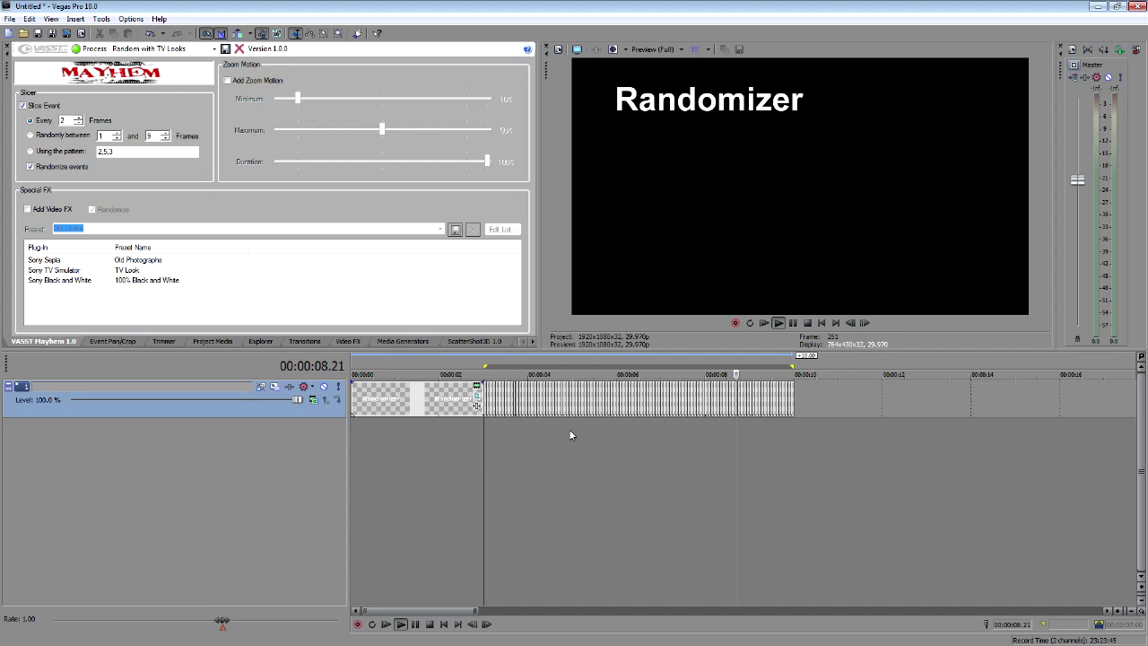
key(space)
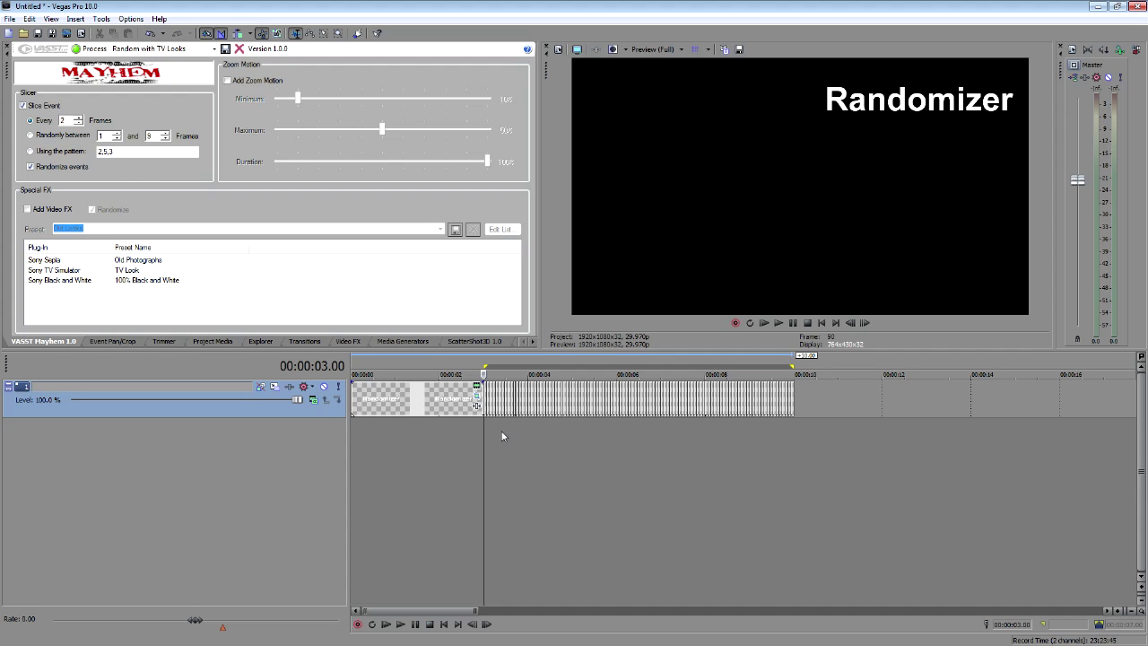
Start a new project without saving and add a Sample Text generator event to the timeline.
click(9, 33)
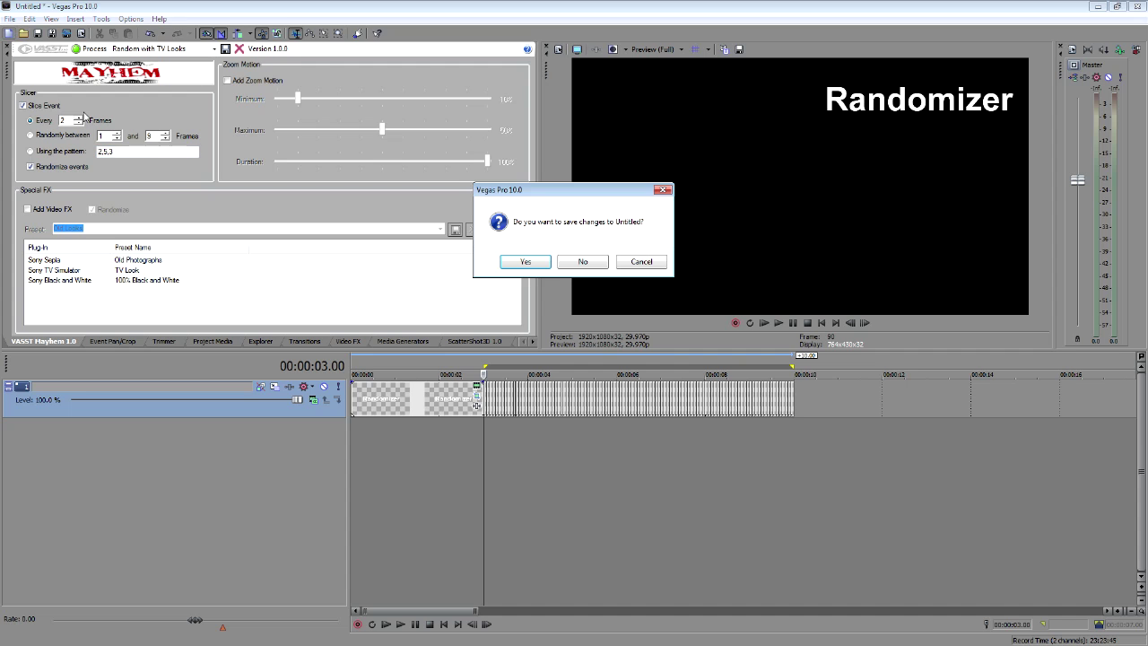
click(584, 261)
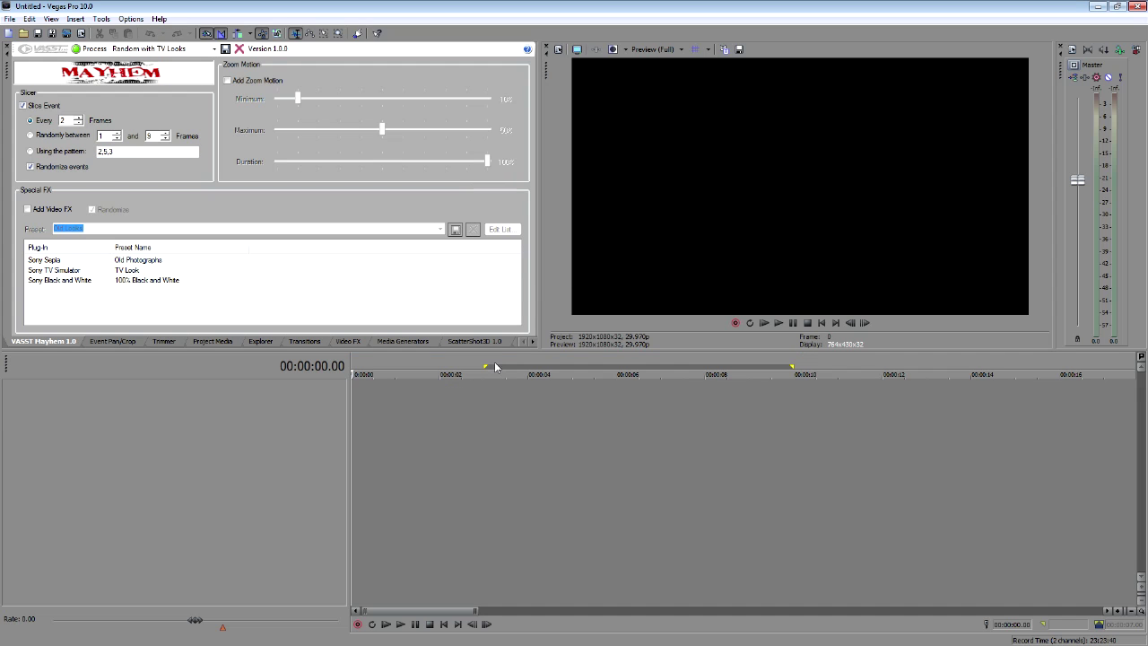
click(214, 341)
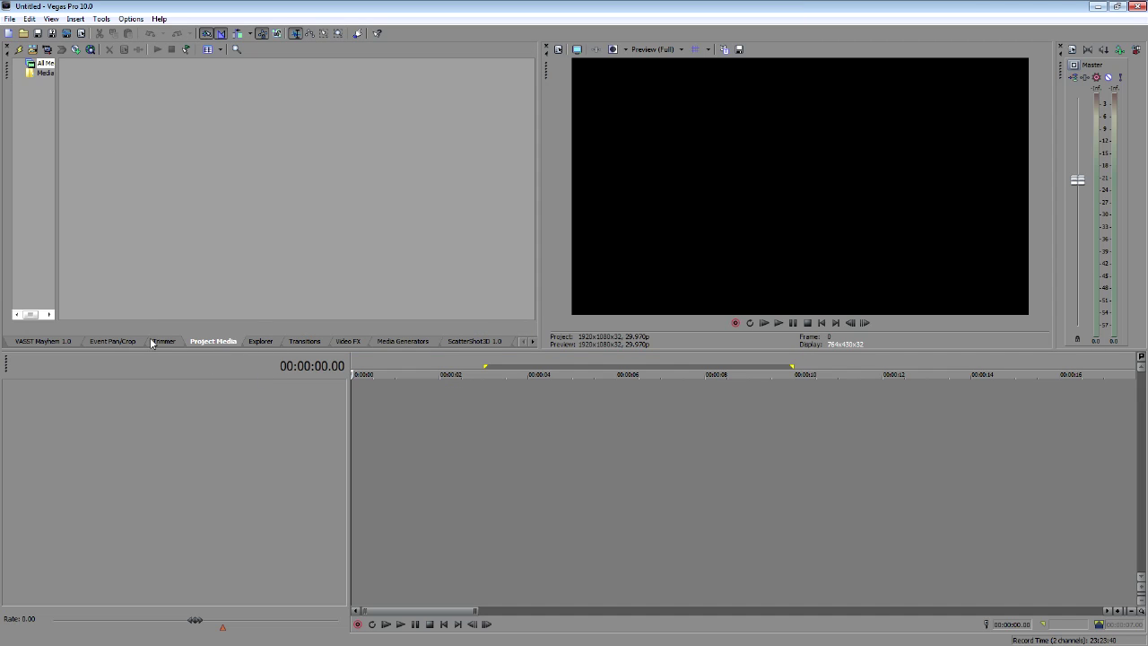
click(390, 341)
drag(115, 90, 310, 412)
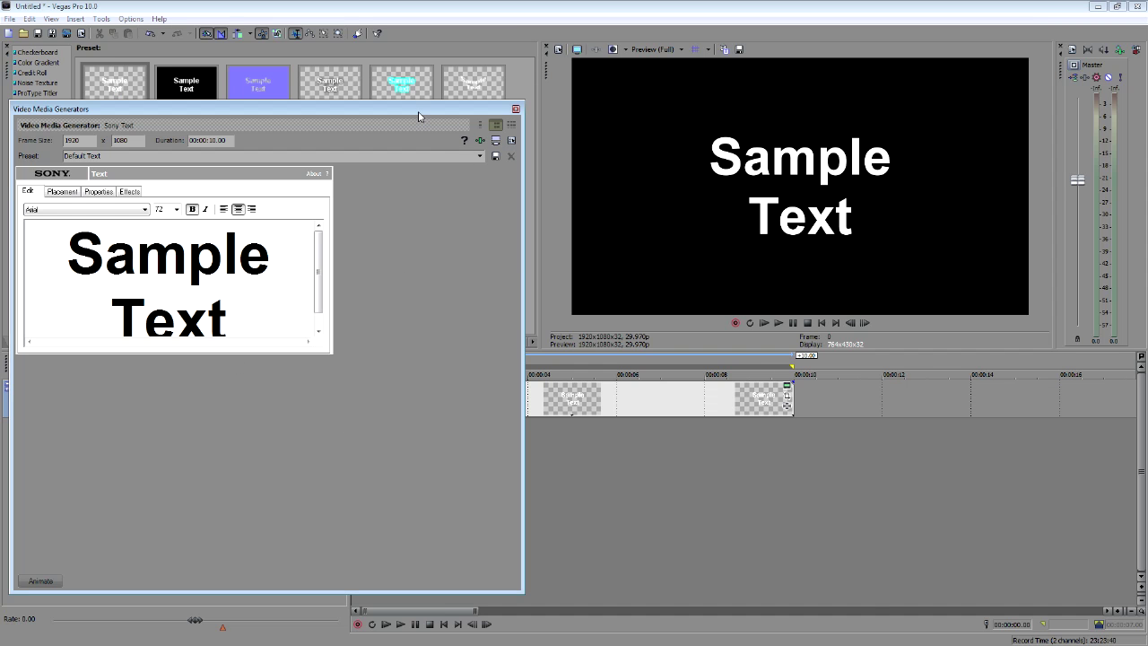
Close the text generator settings window and bring up the VASST Mayhem slicer panel.
drag(418, 115, 764, 122)
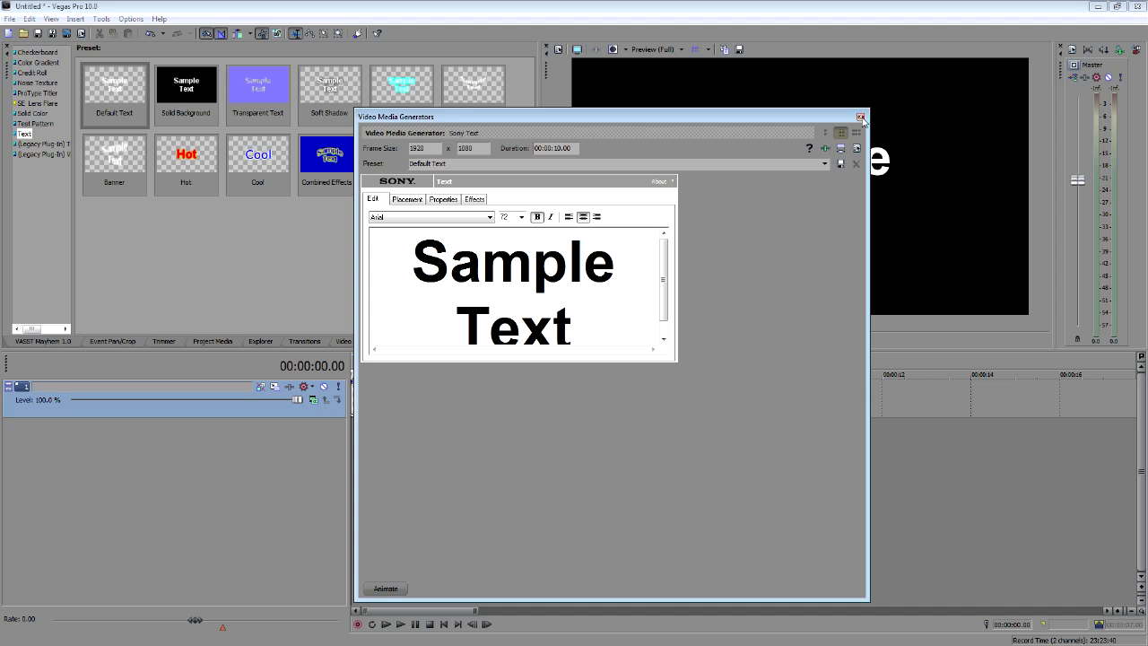
click(860, 118)
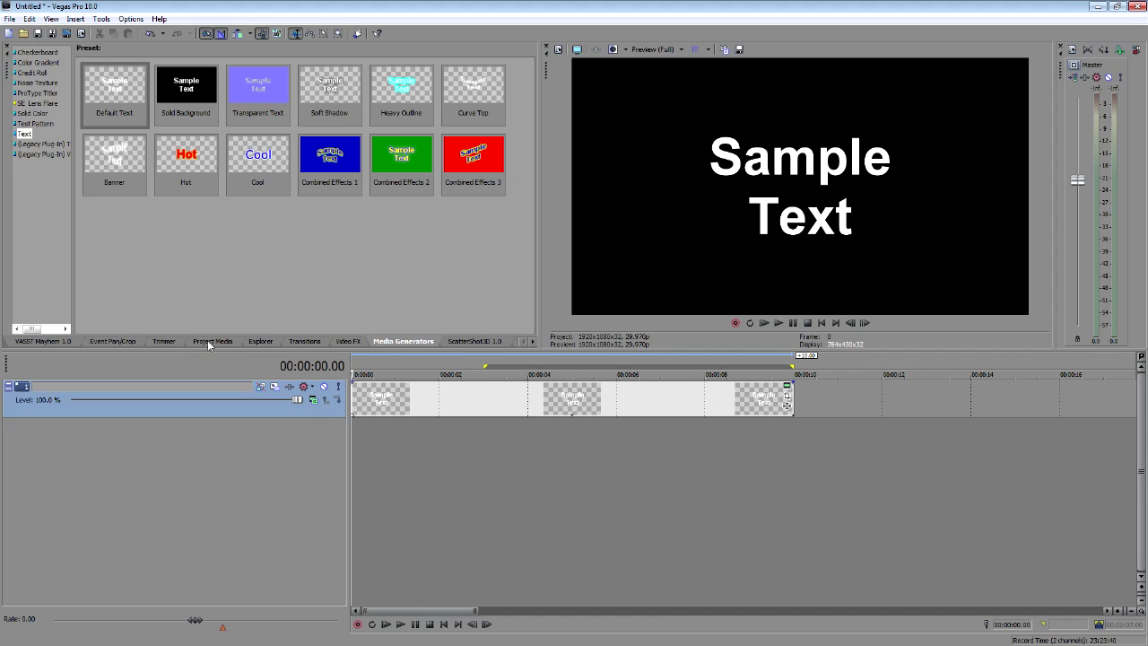
click(56, 342)
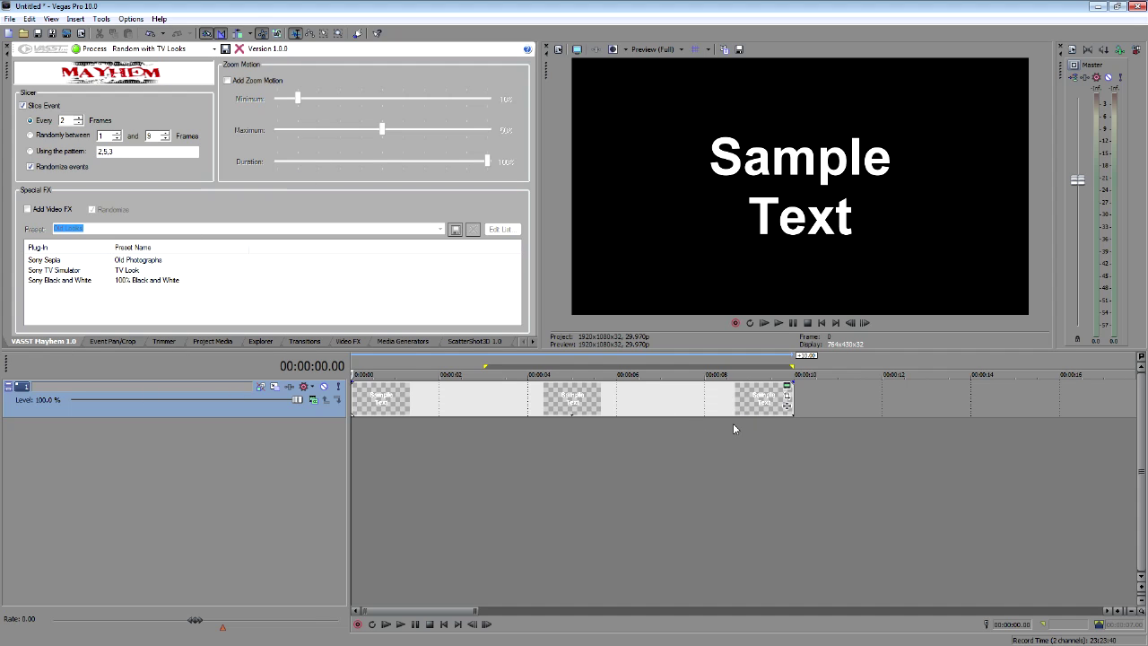
click(786, 395)
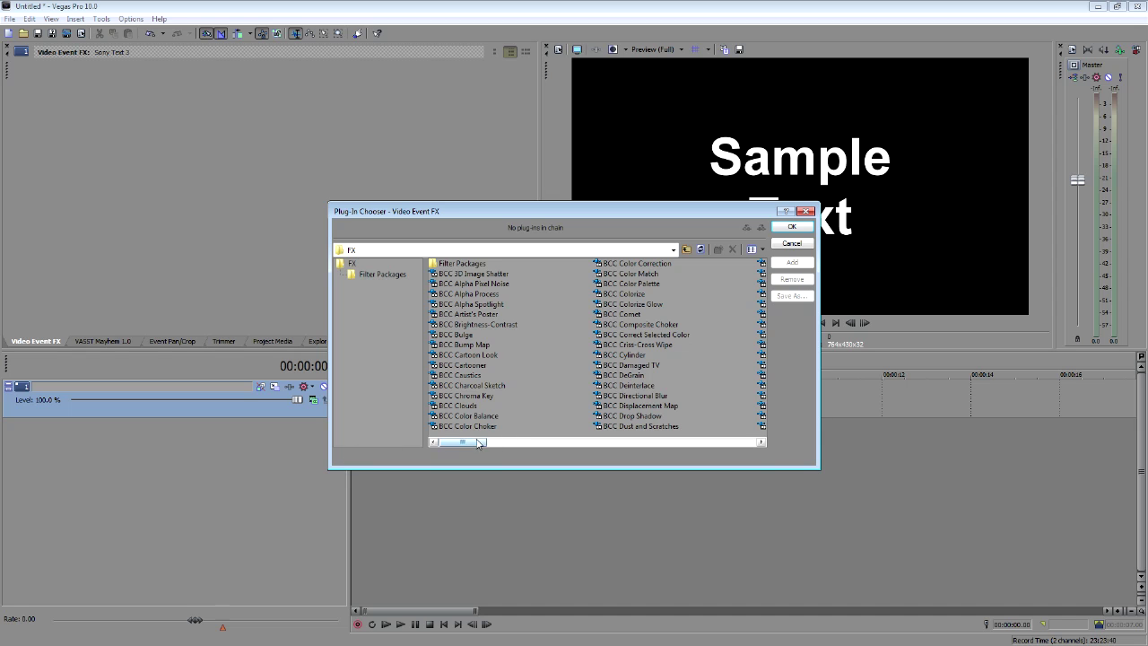
Apply Sony Color Corrector (Secondary) to the Sample Text event from the Plug-In Chooser.
drag(474, 442, 661, 453)
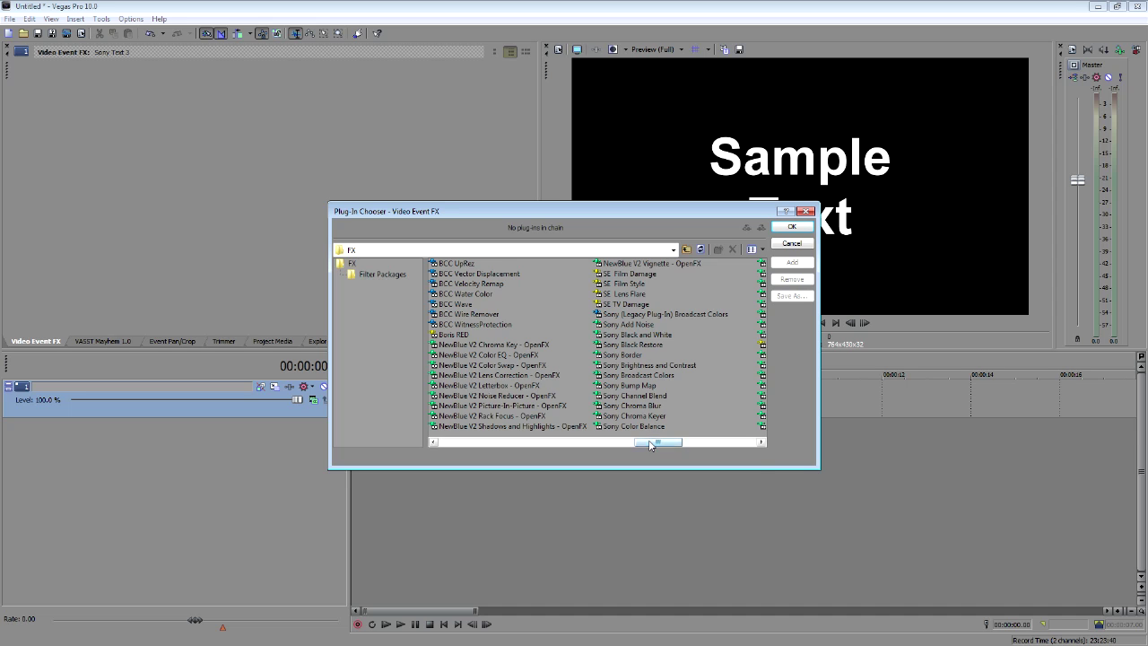
scroll(651, 443, right, 1)
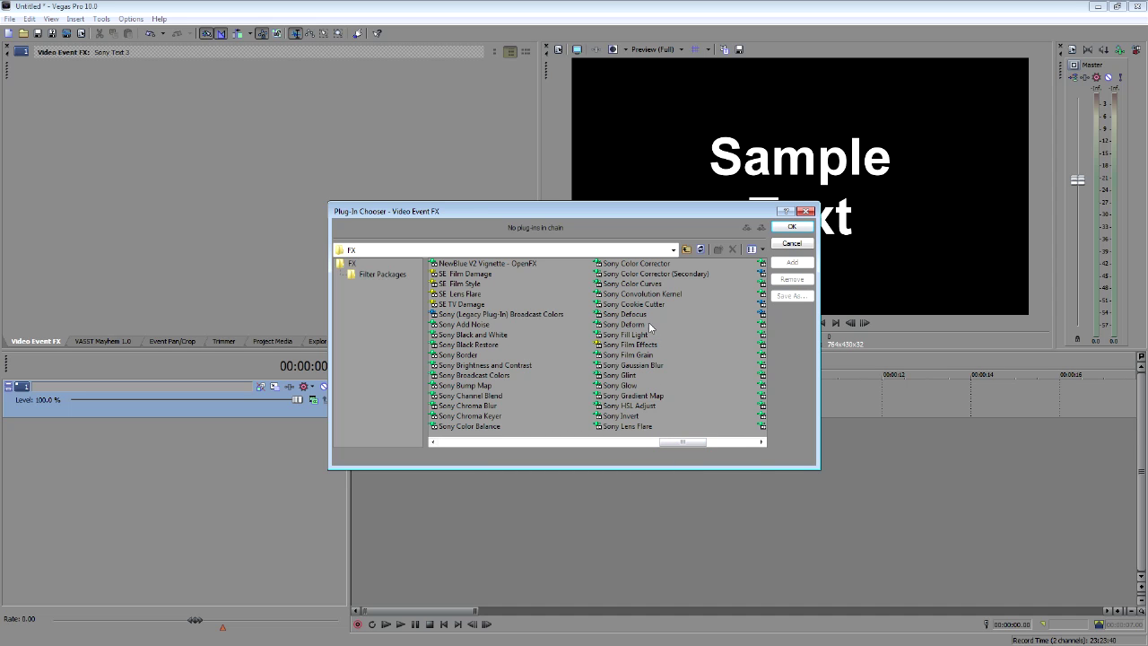
double_click(640, 274)
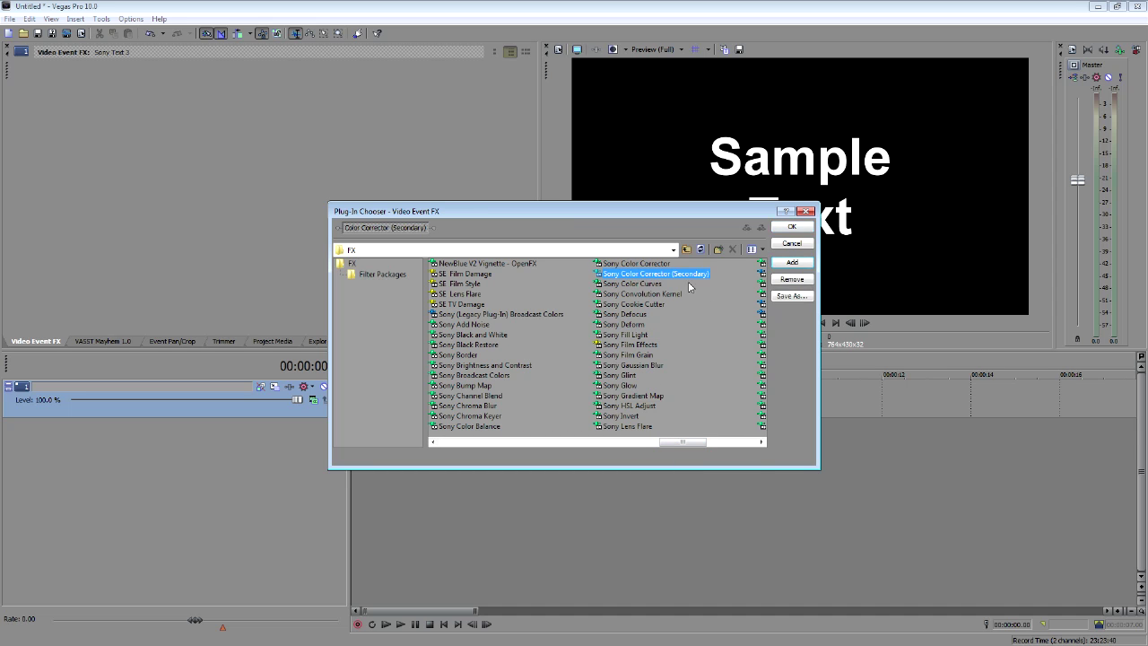
click(791, 228)
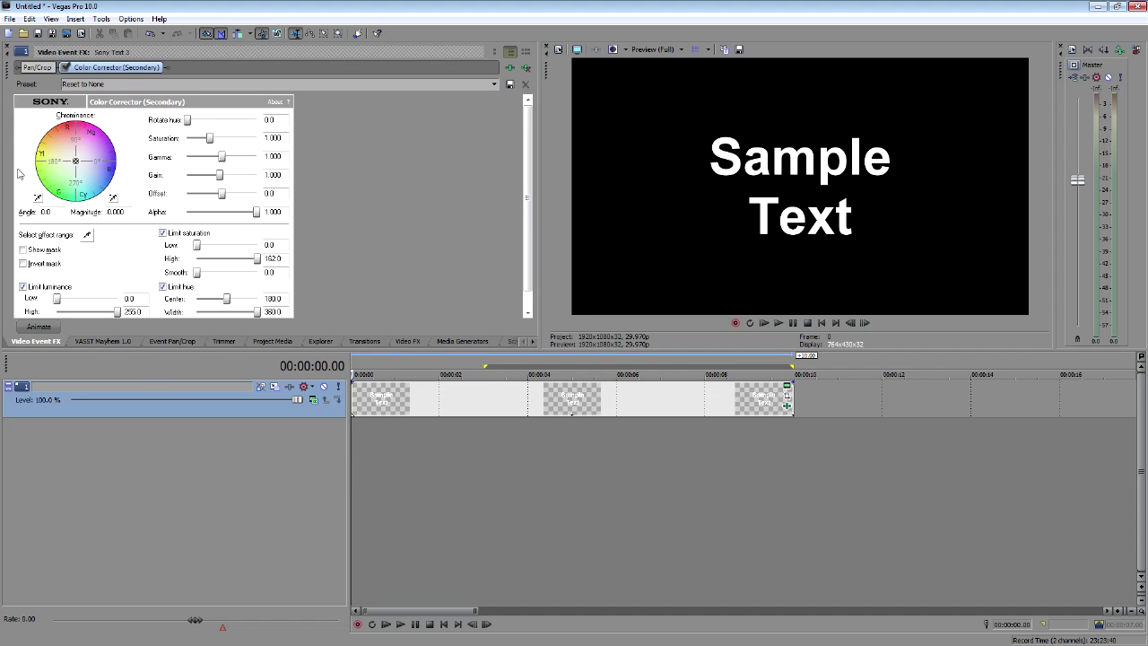
Turn on Color Corrector animation and add a blue-tinted keyframe at 3.29 s.
click(357, 370)
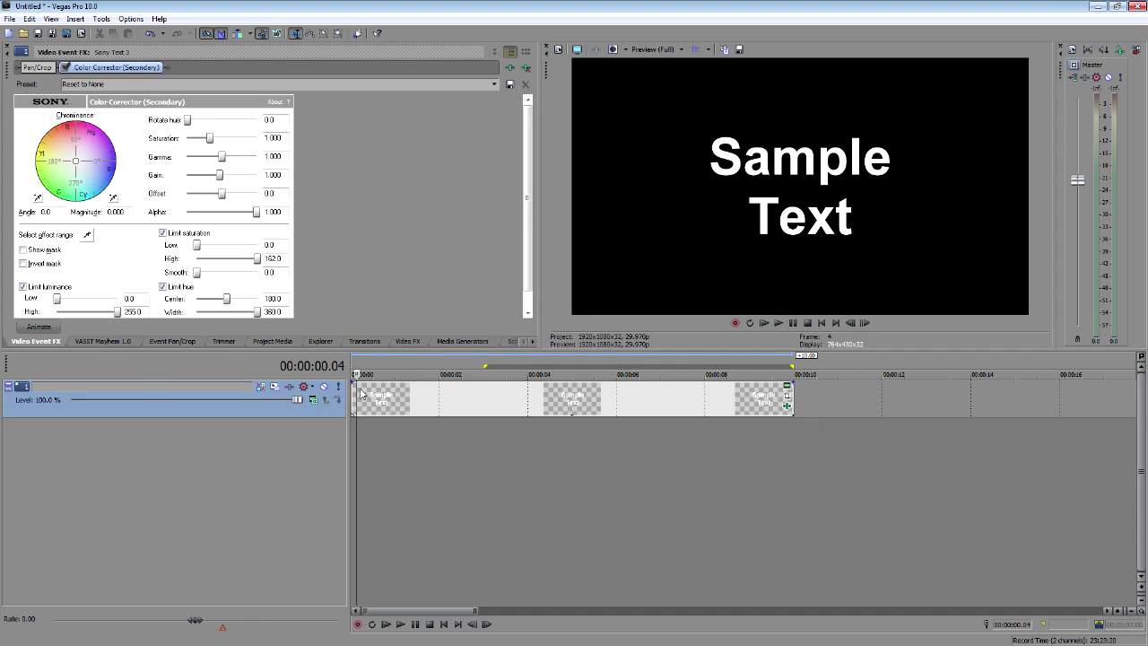
click(39, 326)
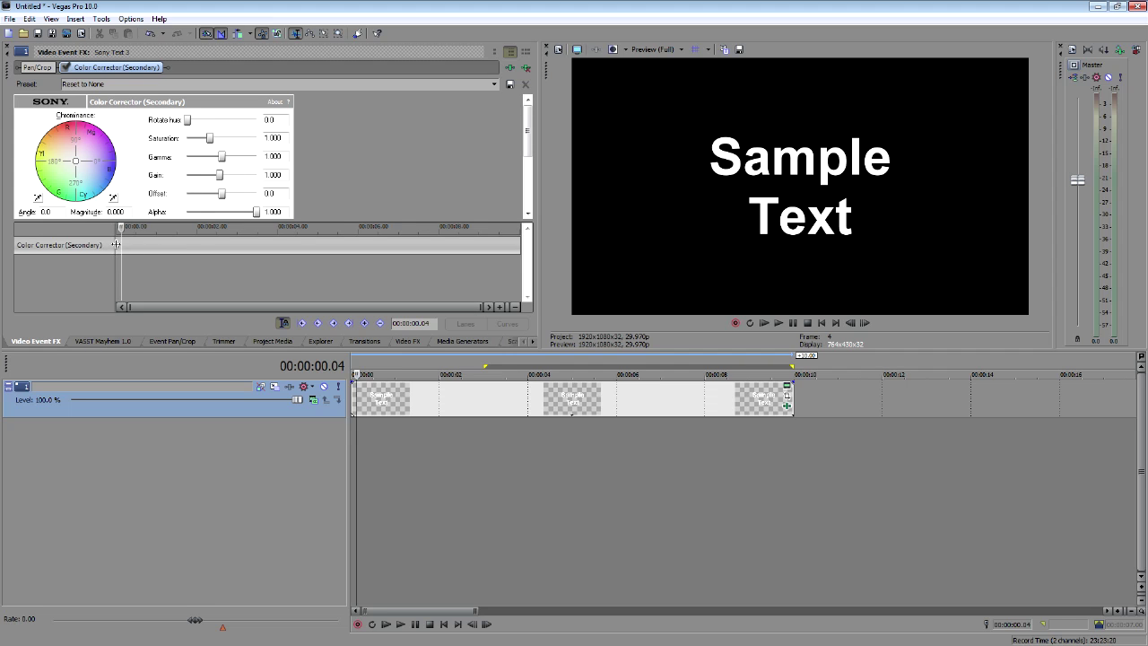
click(122, 246)
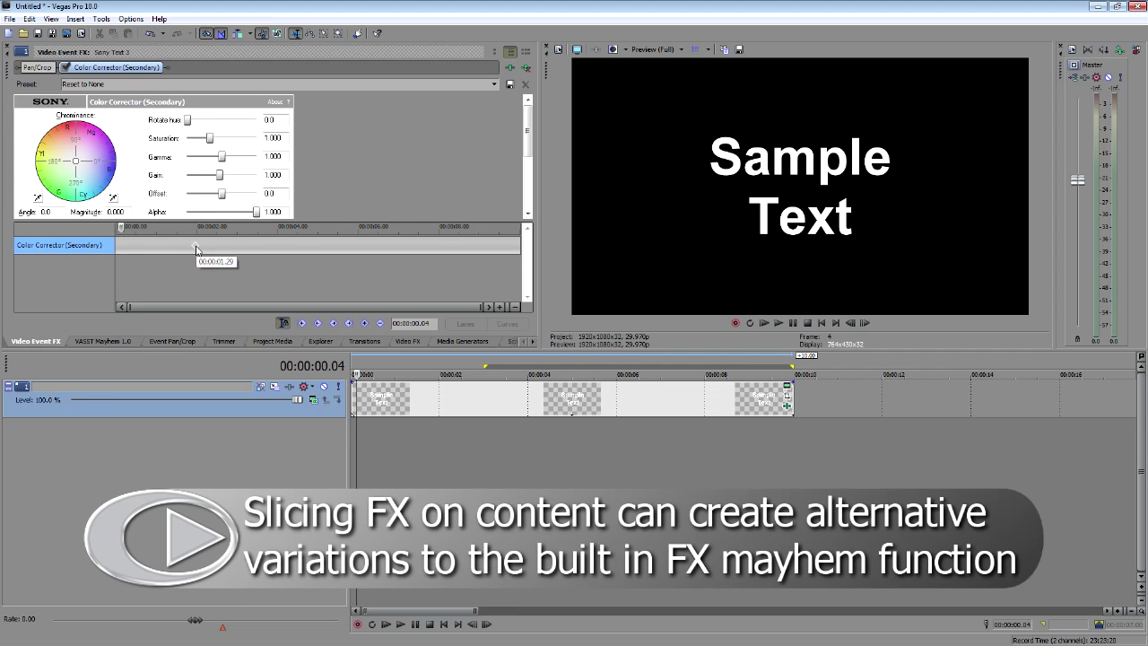
click(196, 248)
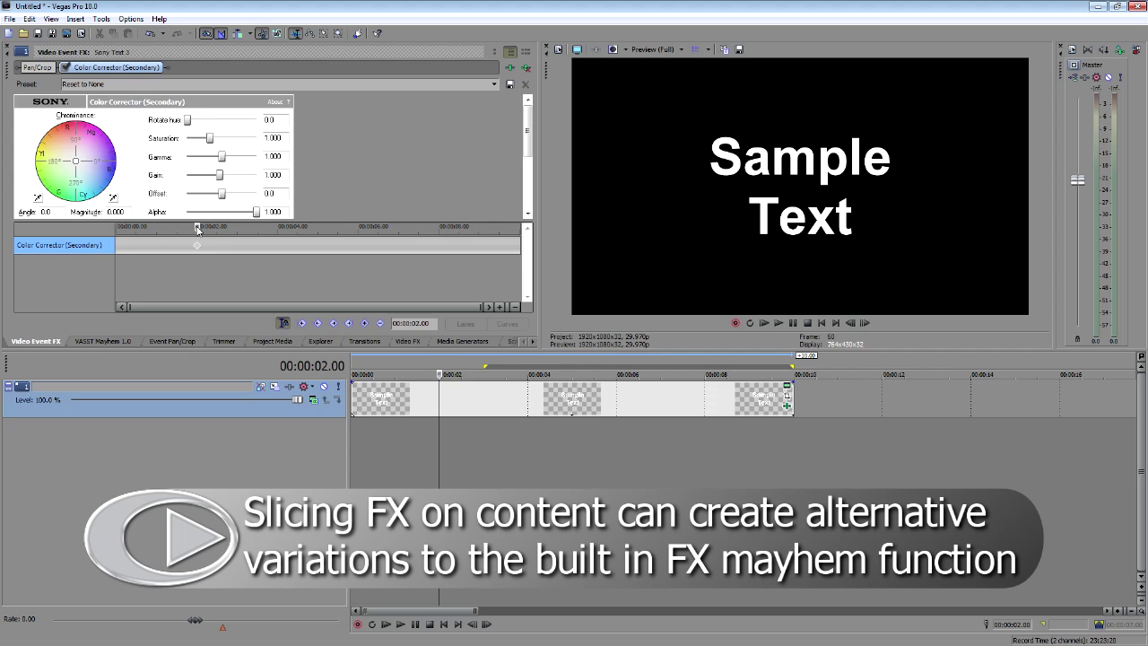
drag(197, 228, 277, 229)
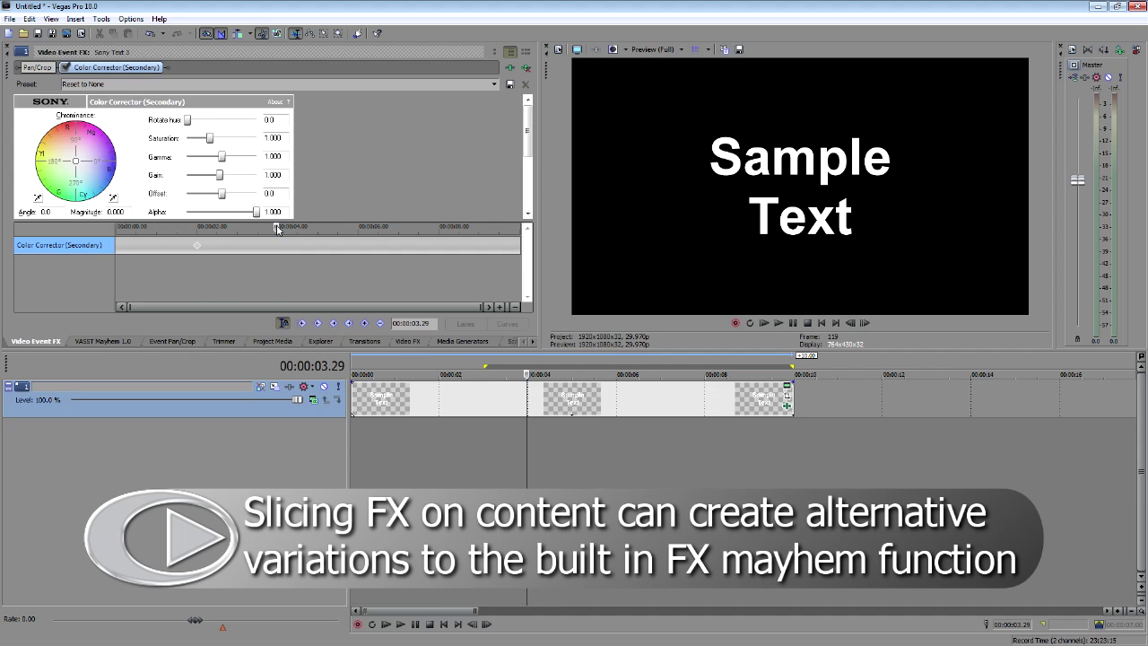
click(365, 323)
drag(83, 168, 152, 193)
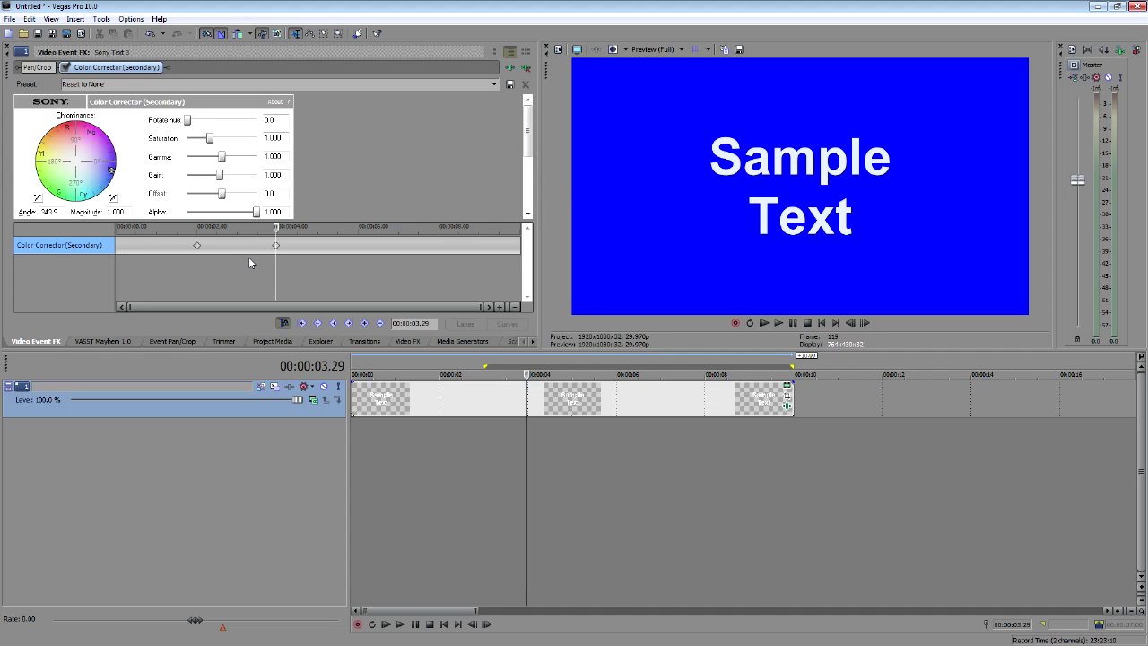
Add colour keyframes shifting to dark red at 6 s and green at 7.24 s, then preview them.
drag(279, 227, 359, 227)
drag(112, 173, 6, 74)
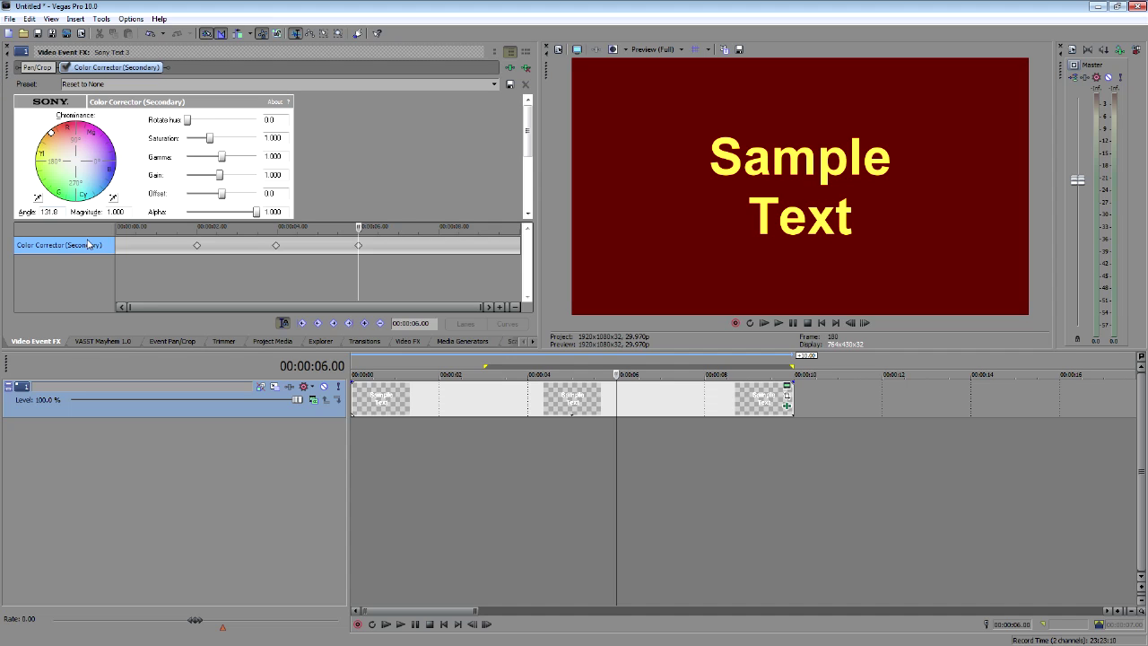
drag(358, 230, 431, 230)
drag(52, 136, 42, 240)
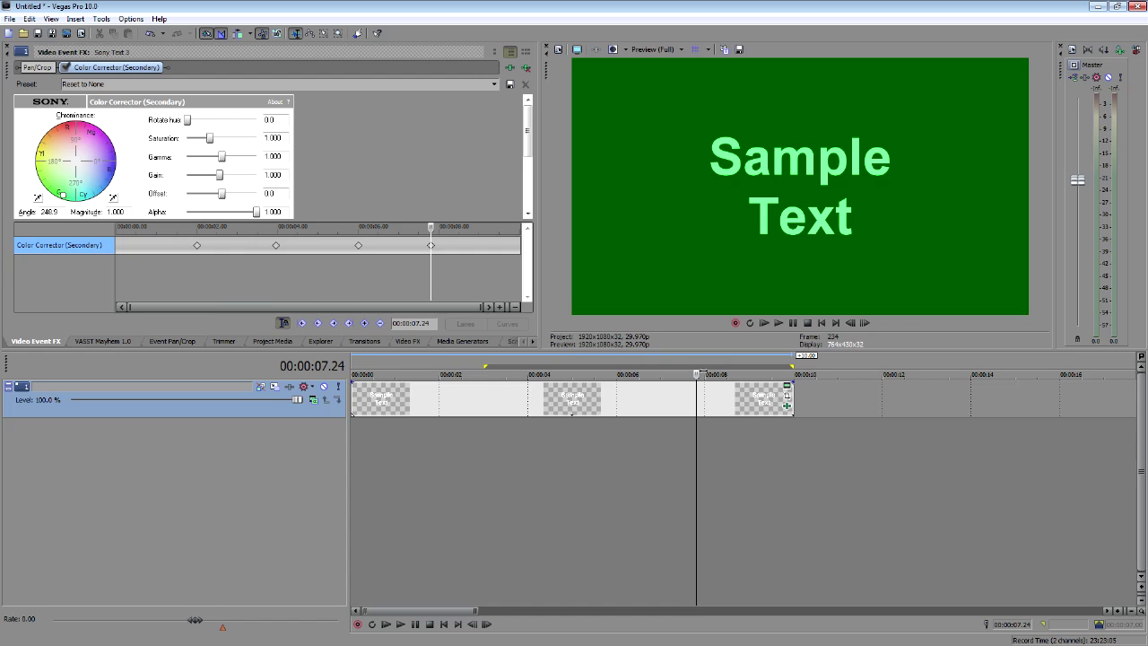
drag(695, 374, 792, 374)
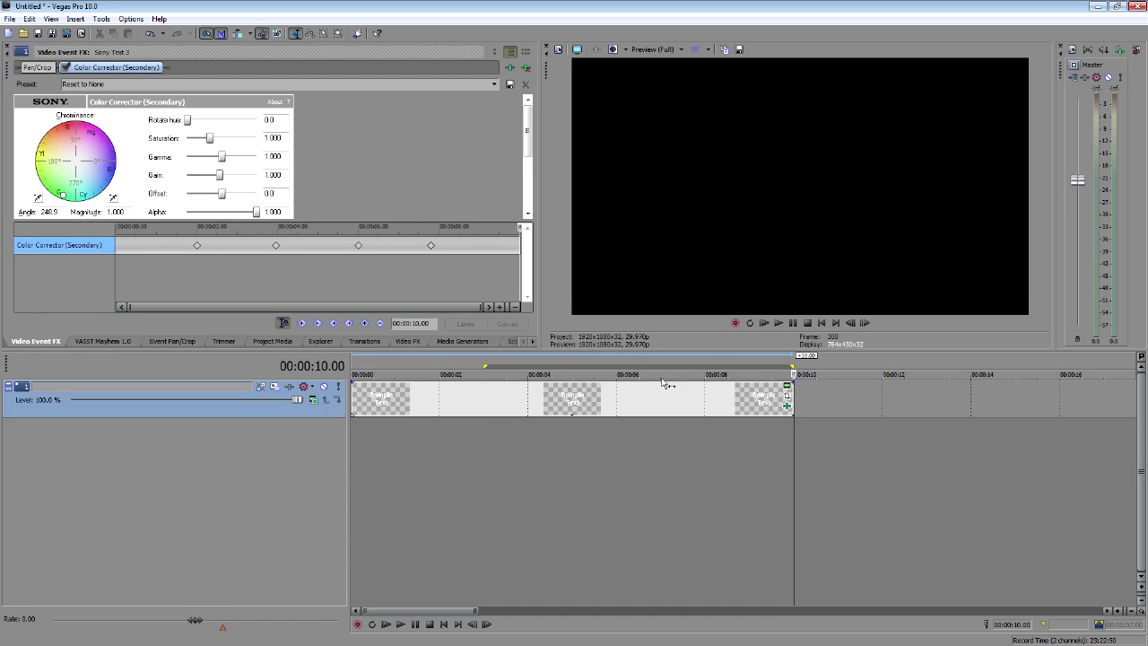
Add a neutral-colour keyframe at 10 s and scrub back through the colour animation.
click(65, 194)
double_click(76, 162)
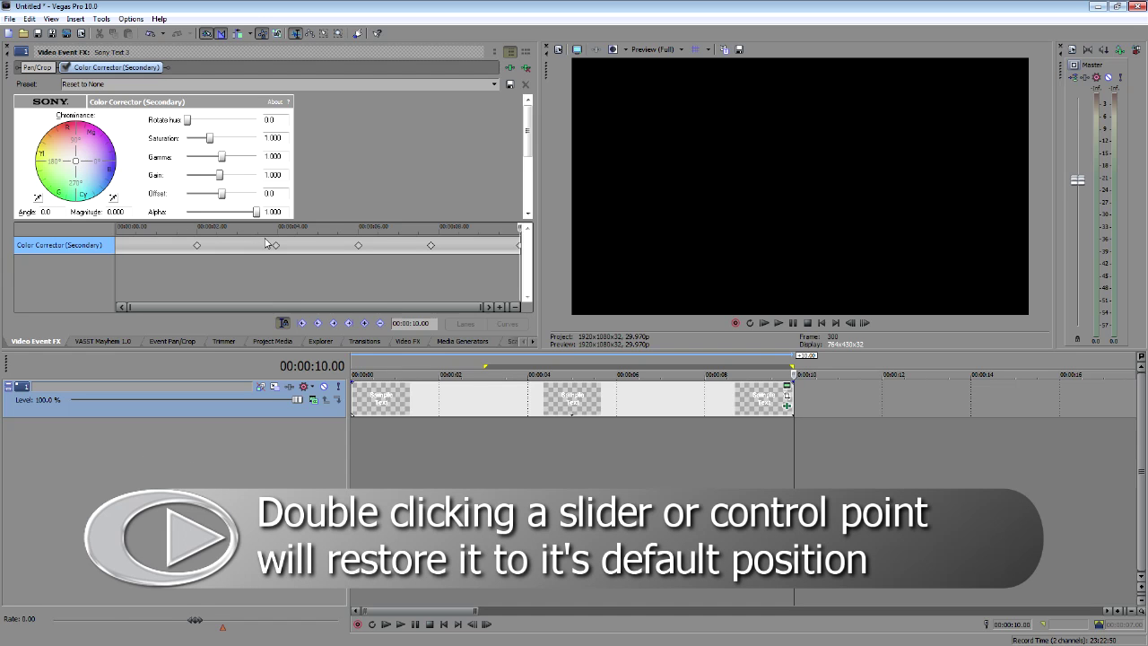
drag(794, 431, 549, 437)
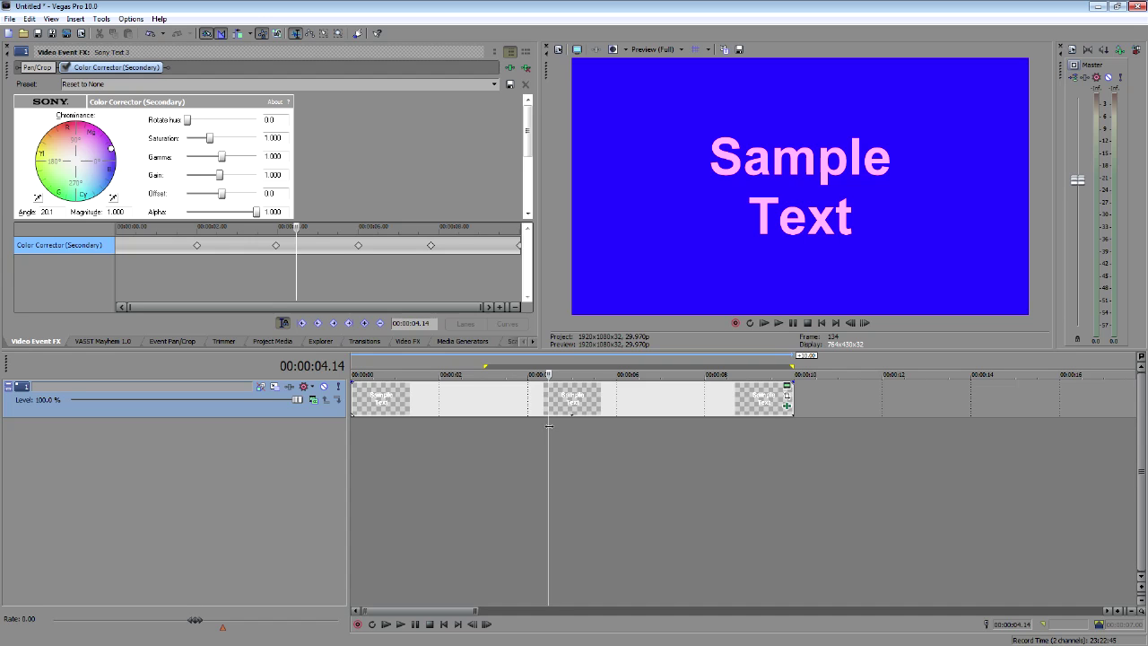
drag(549, 426, 503, 431)
Set the time selection to the text event's range and show the VASST Mayhem panel.
click(524, 413)
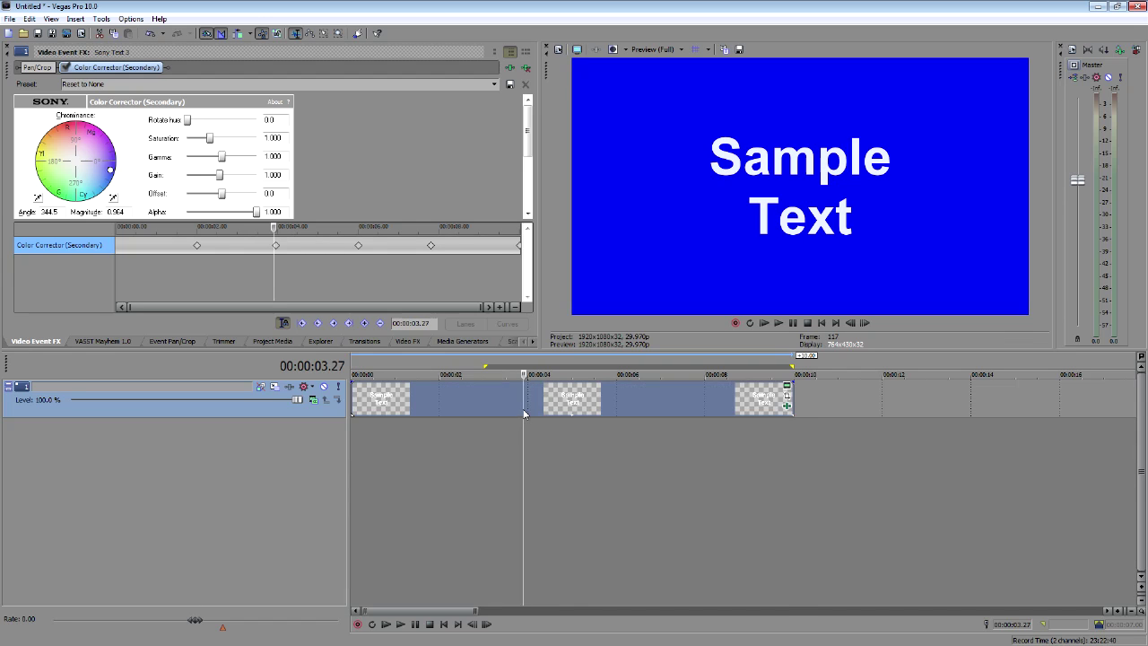
double_click(524, 414)
click(117, 345)
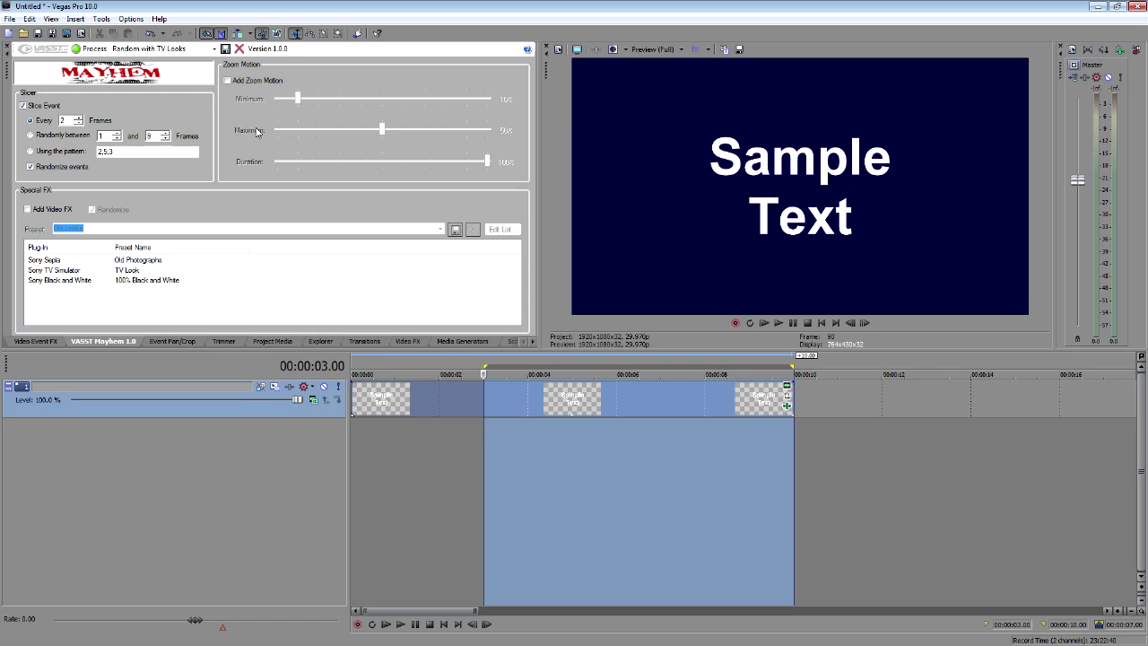
Process the Mayhem slicing on the selected Sample Text range and play back the result.
click(95, 51)
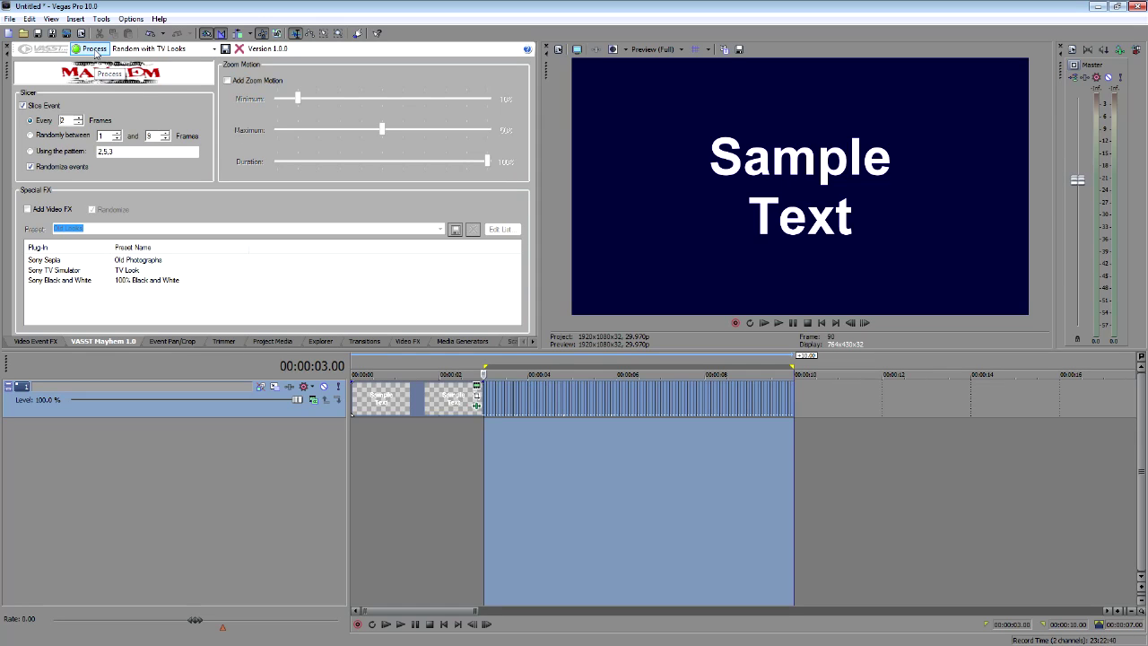
click(374, 434)
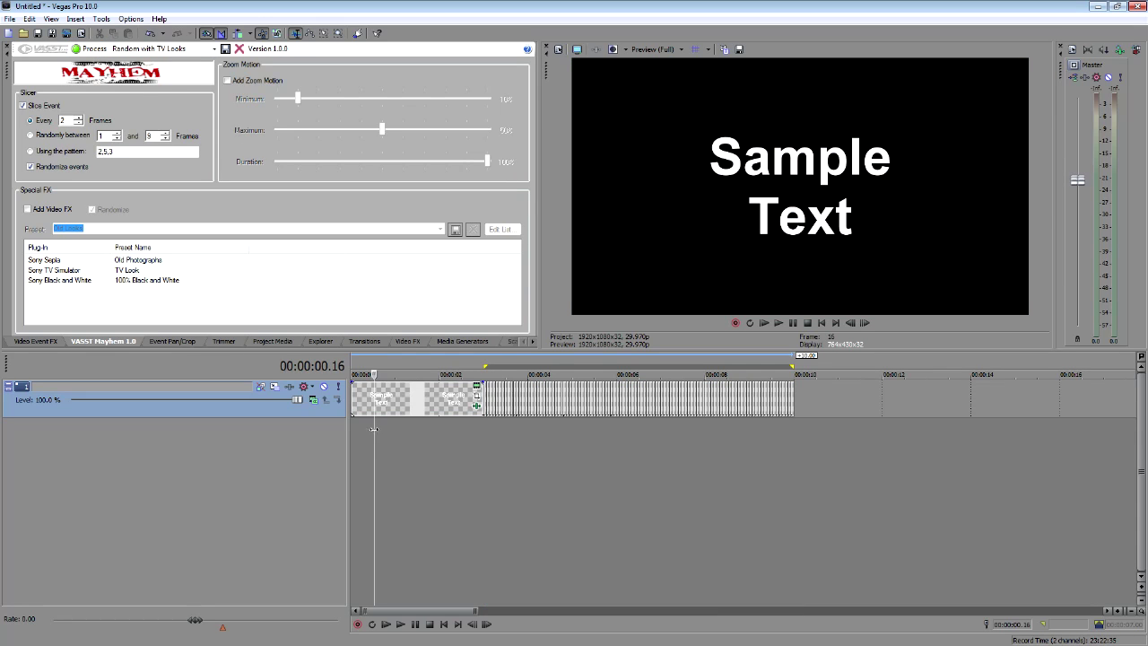
key(space)
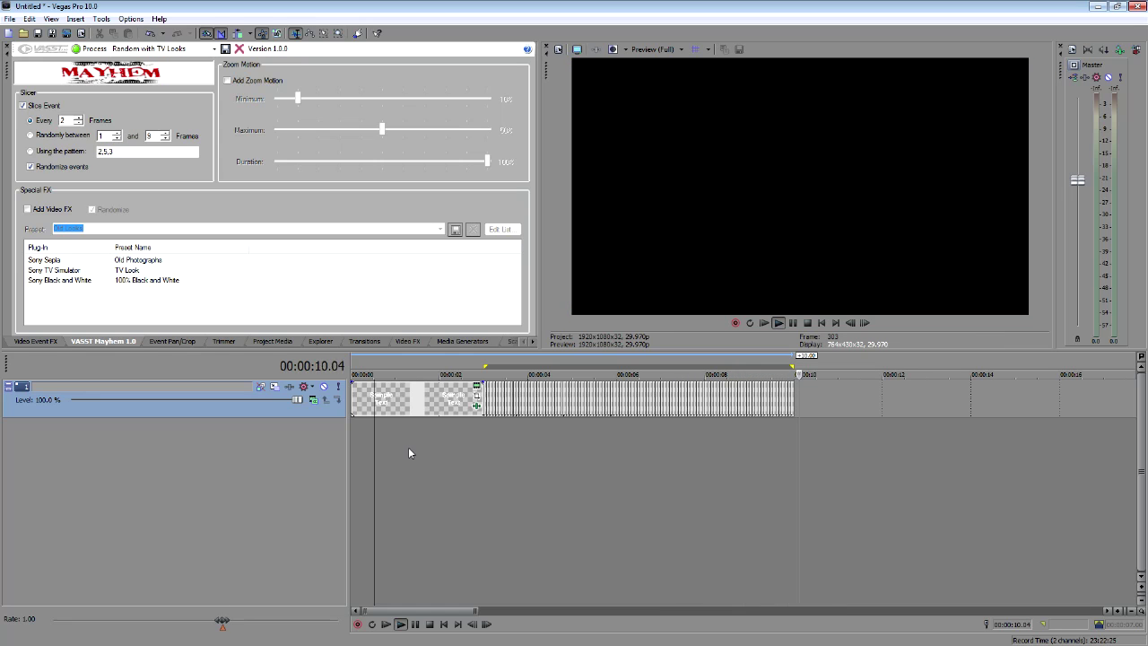
key(space)
click(363, 436)
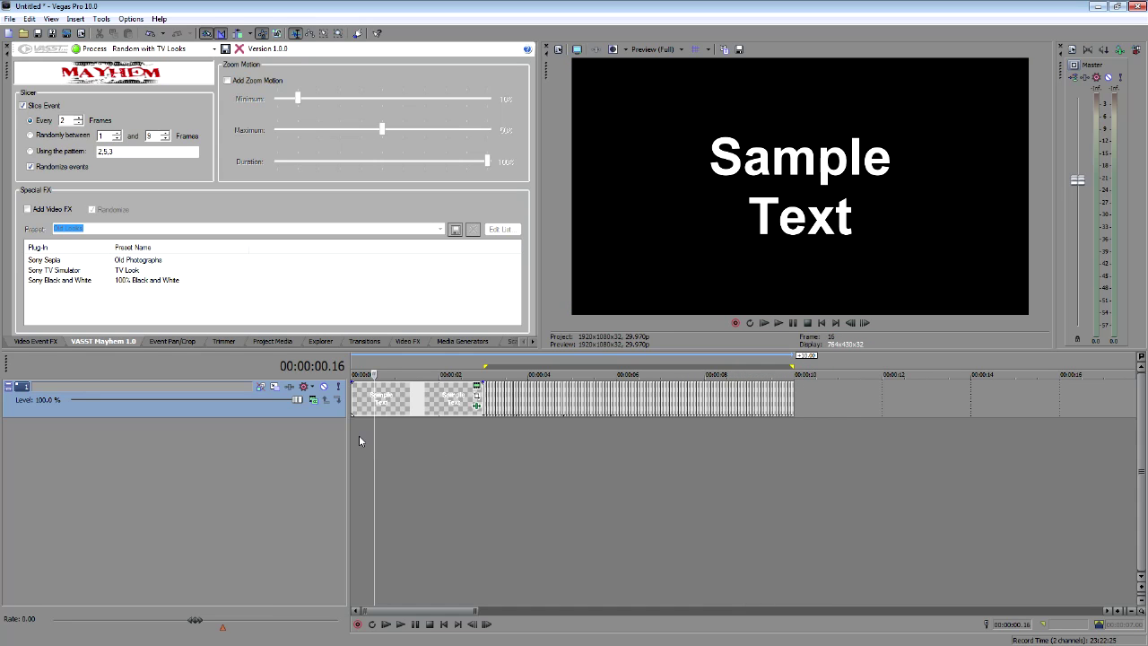
key(space)
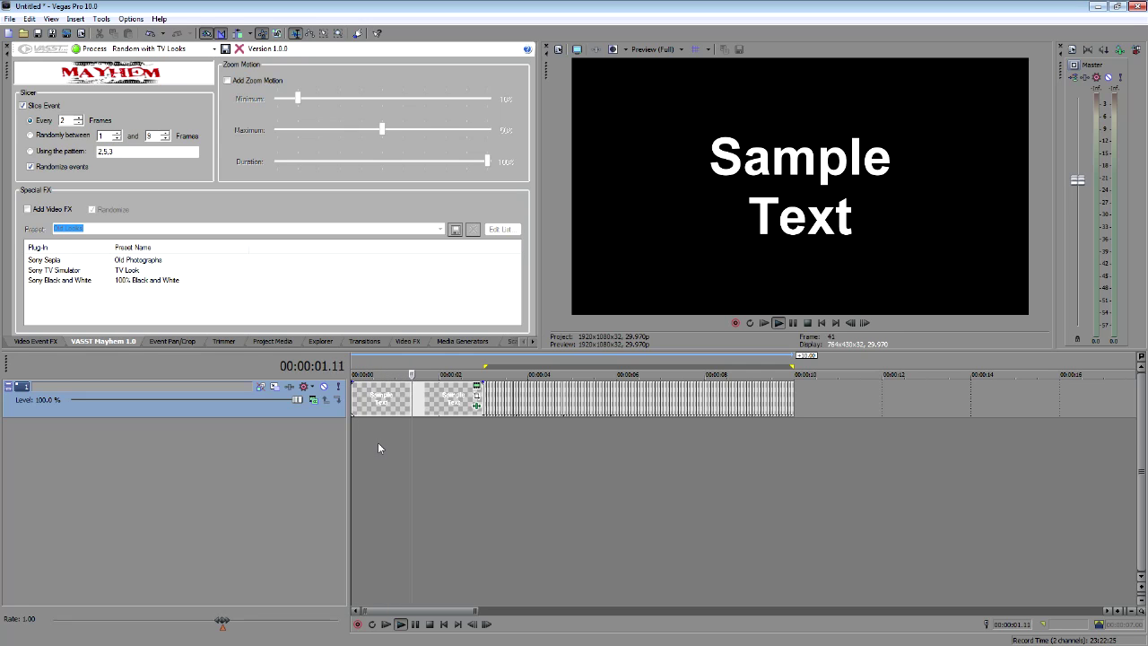